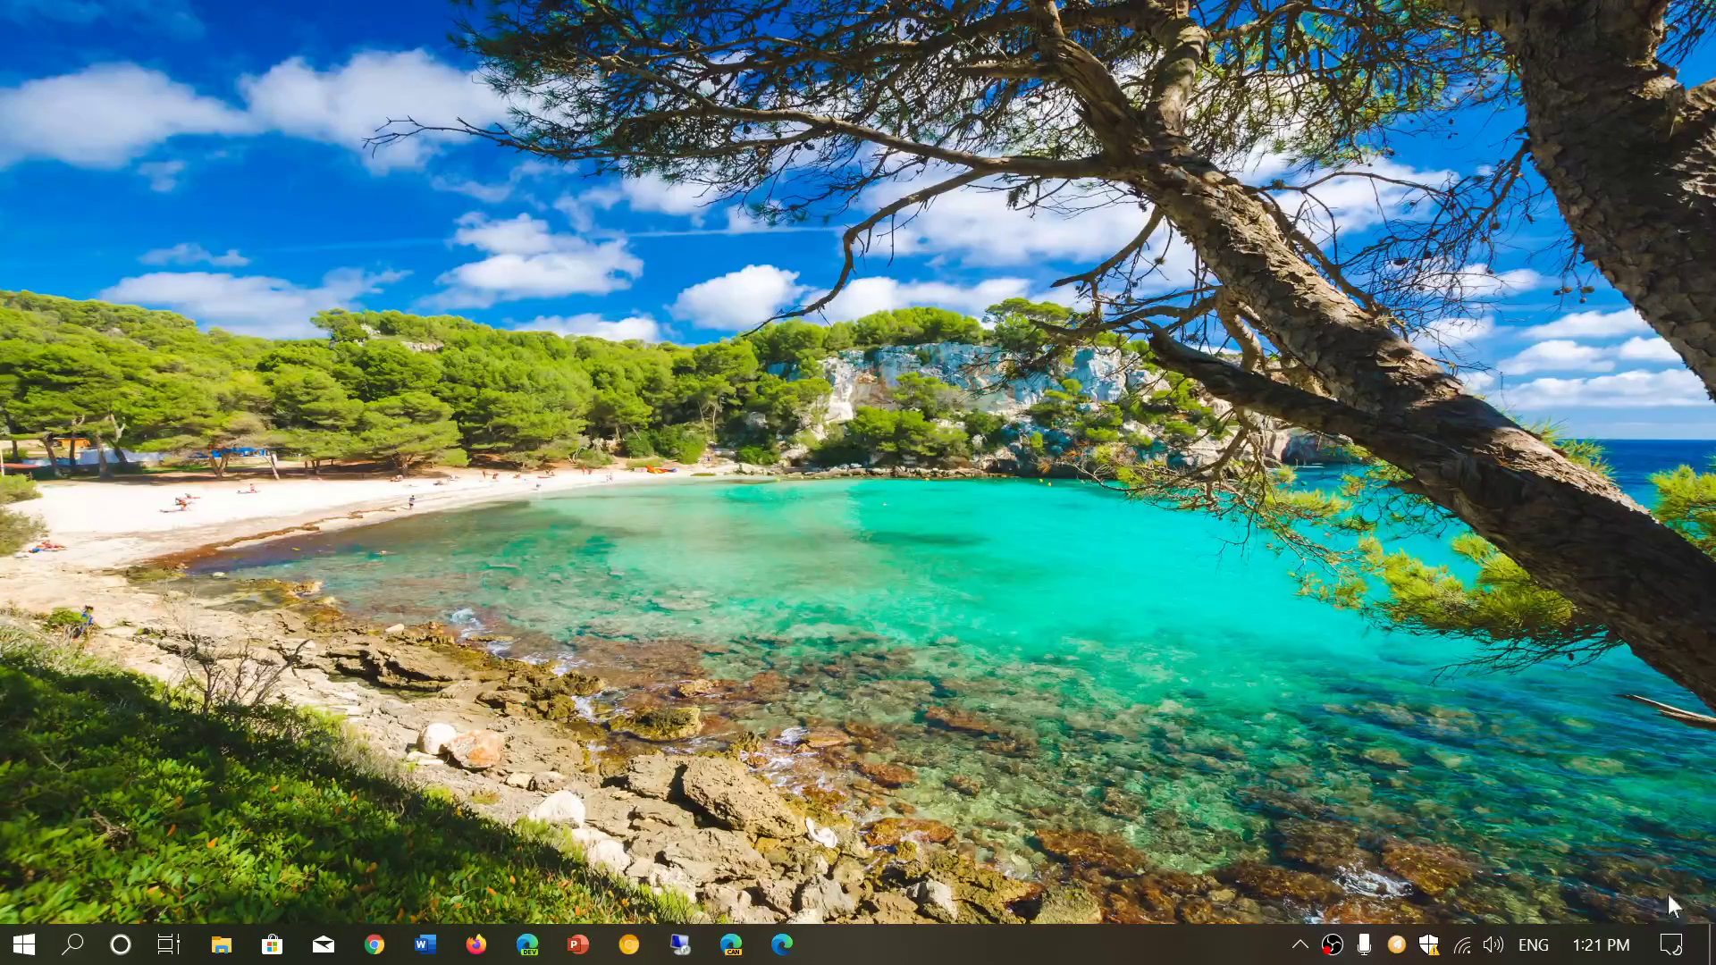
- Glance at the empty notifications panel, then bring up the Start menu
click(1671, 944)
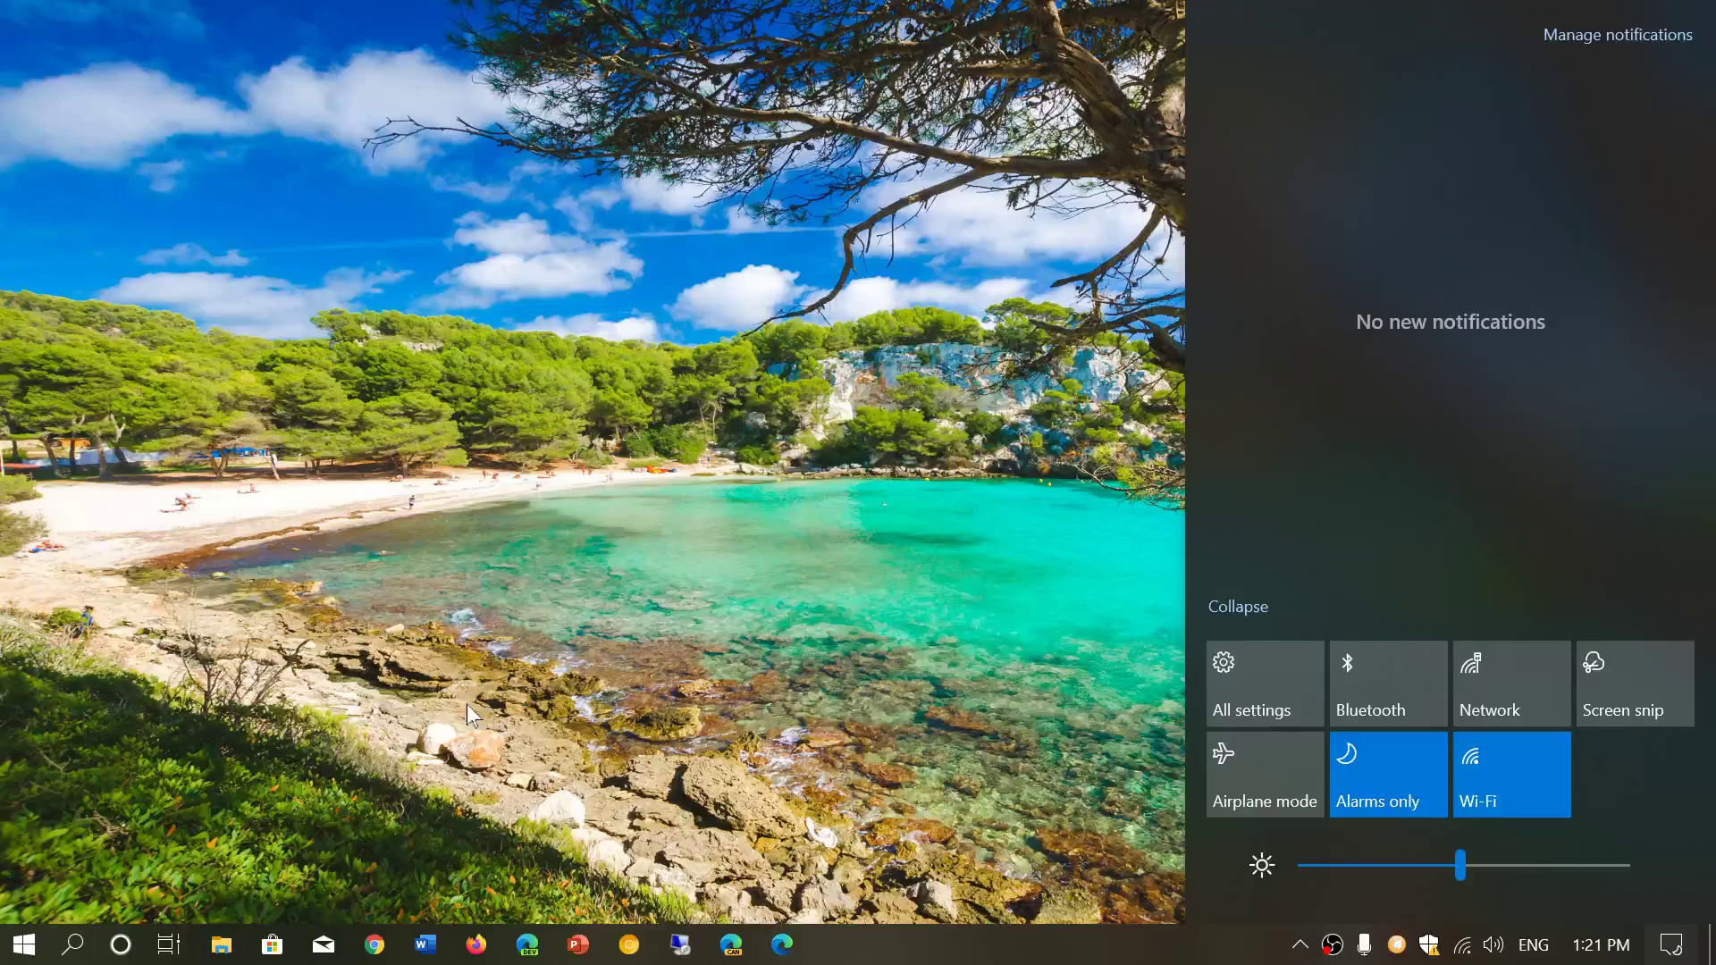
click(27, 947)
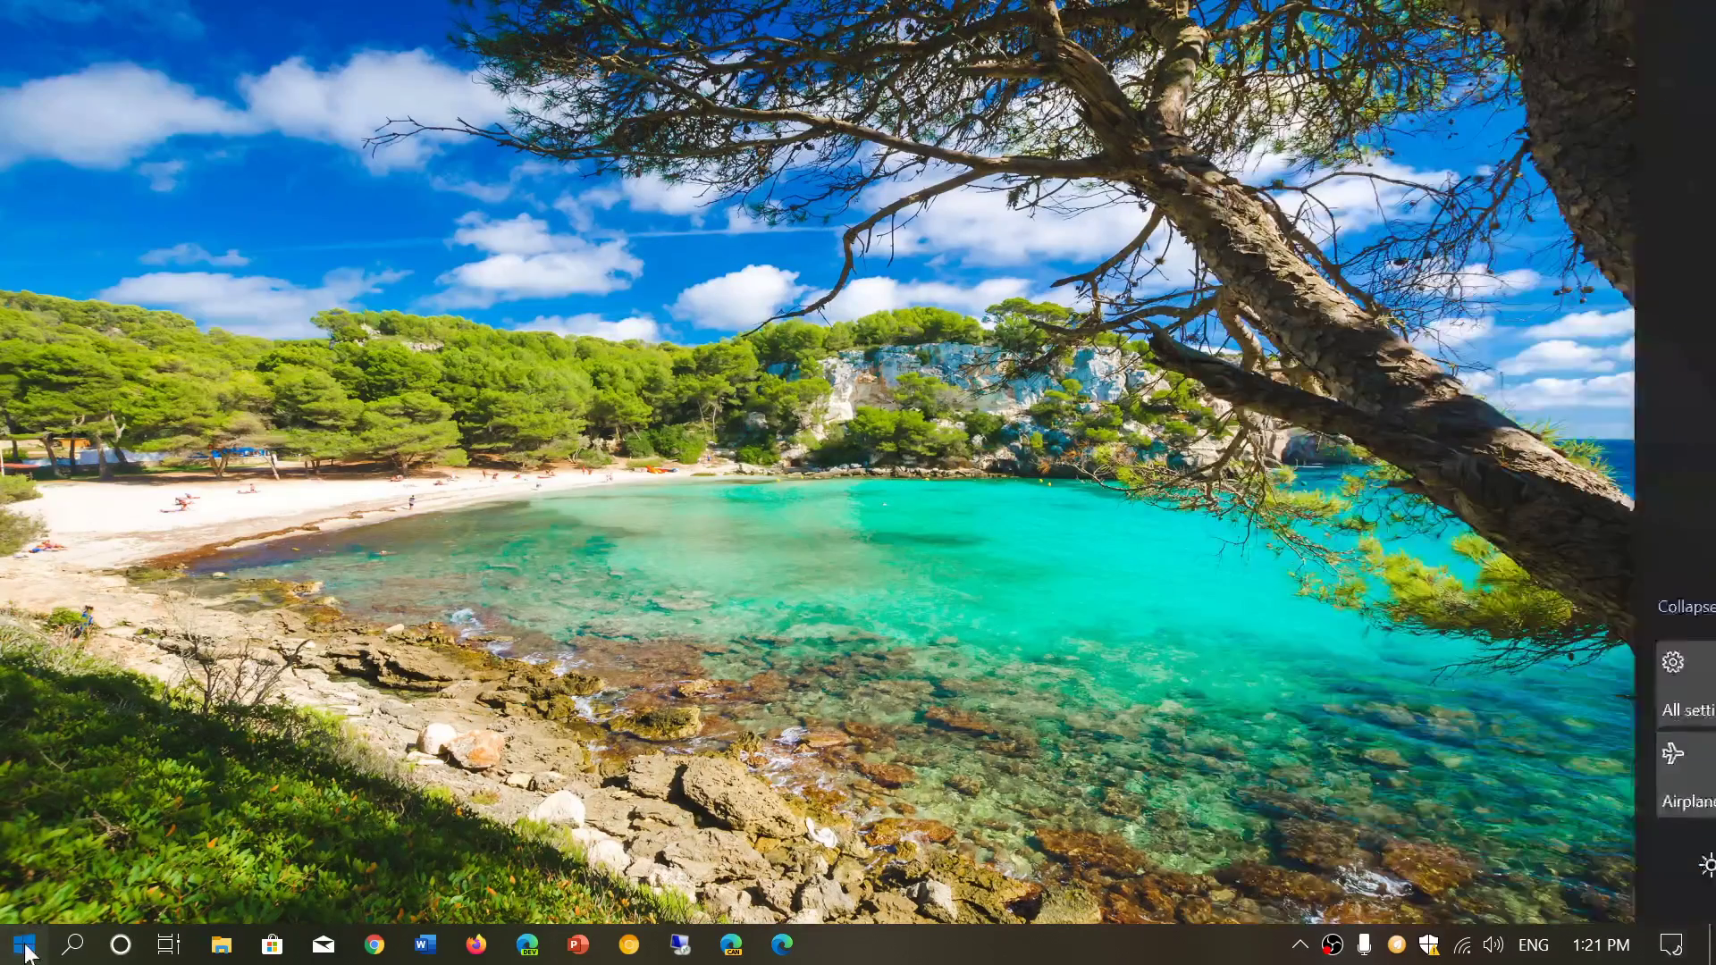
mouse_move(101, 827)
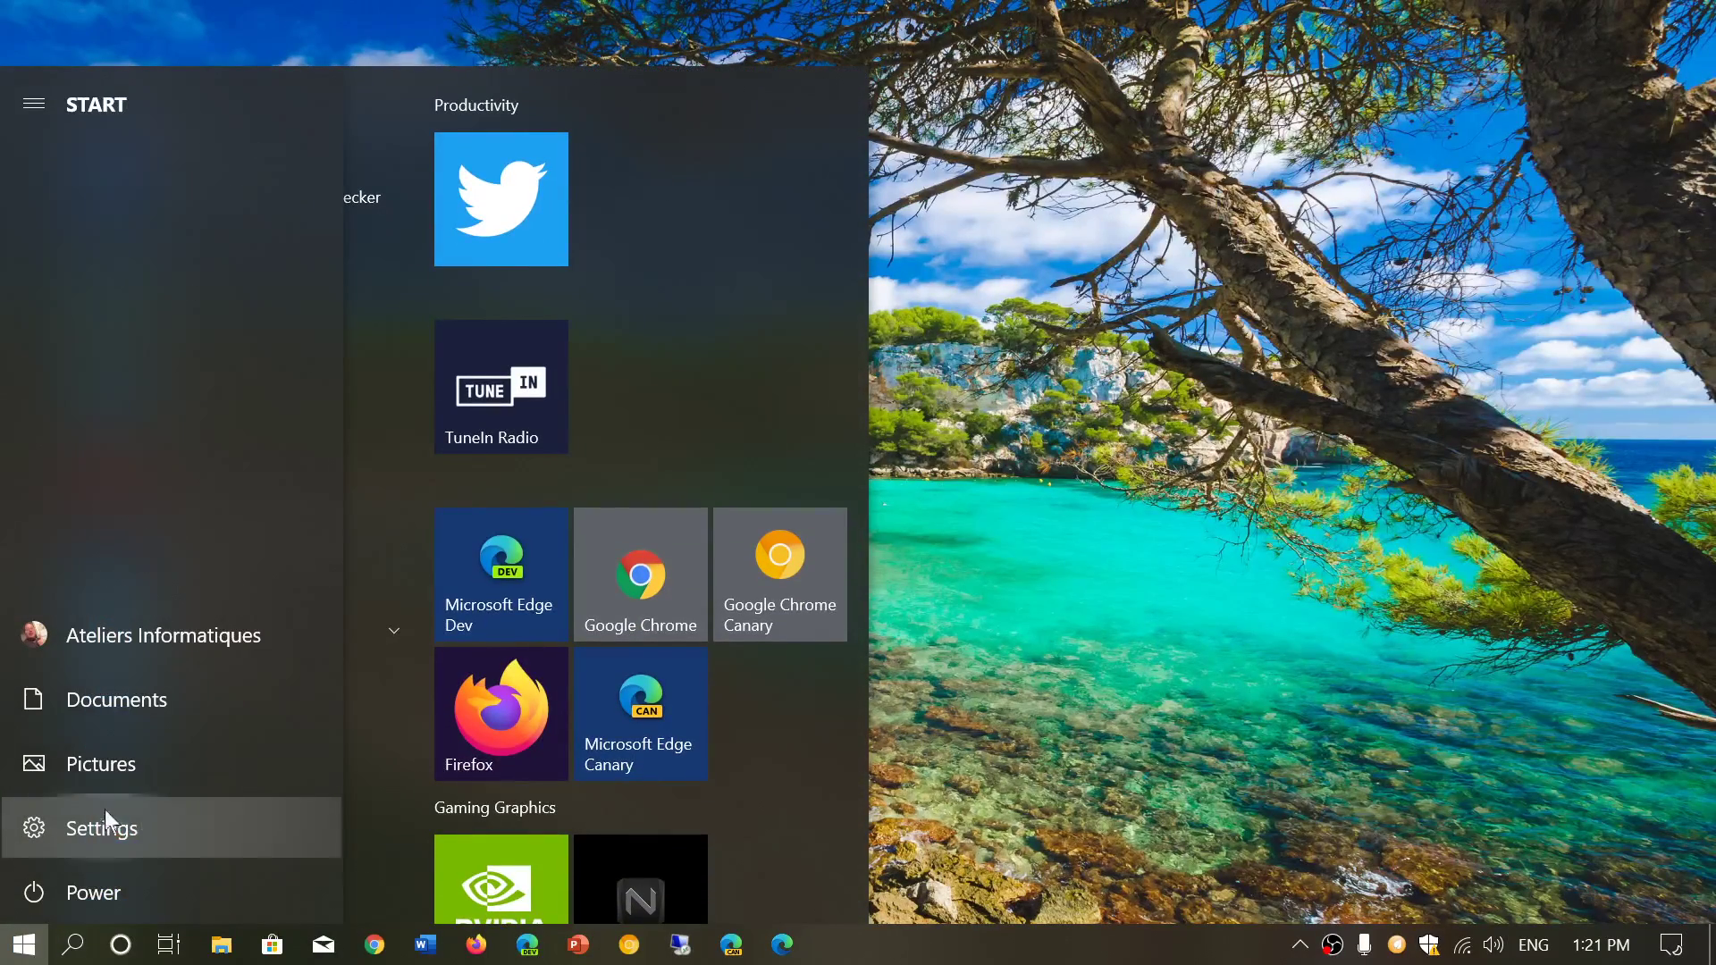
- Go to Settings > System > Multitasking, where Snap windows shows Off
click(121, 830)
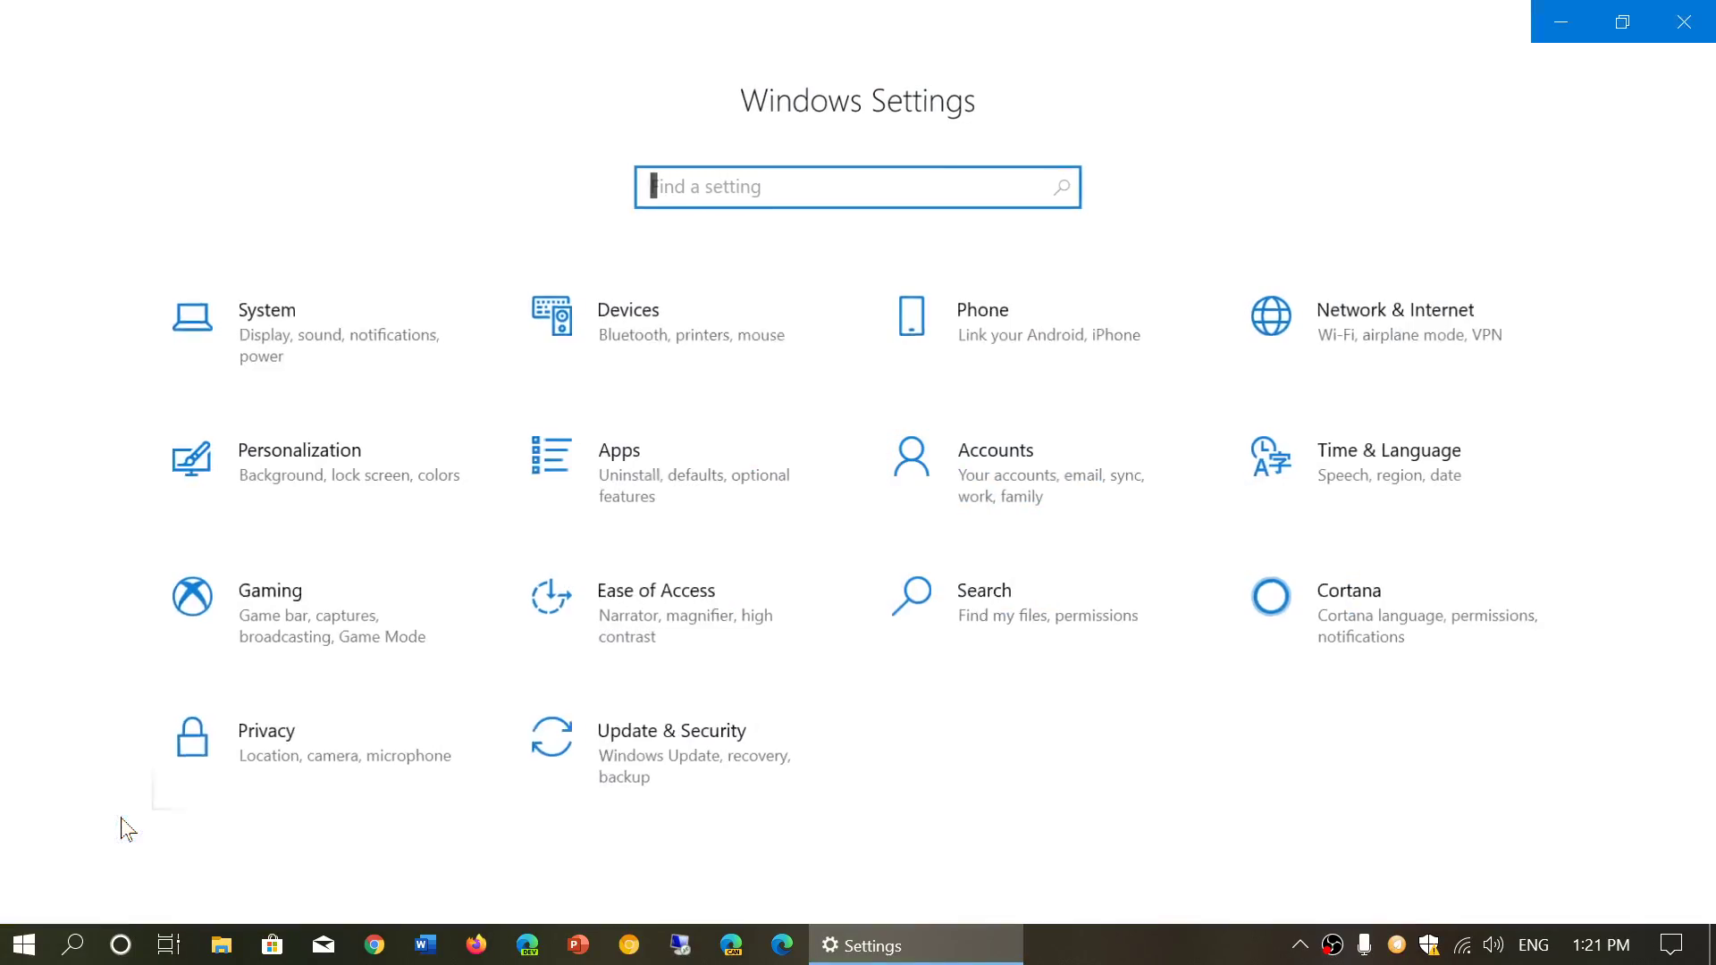
click(267, 301)
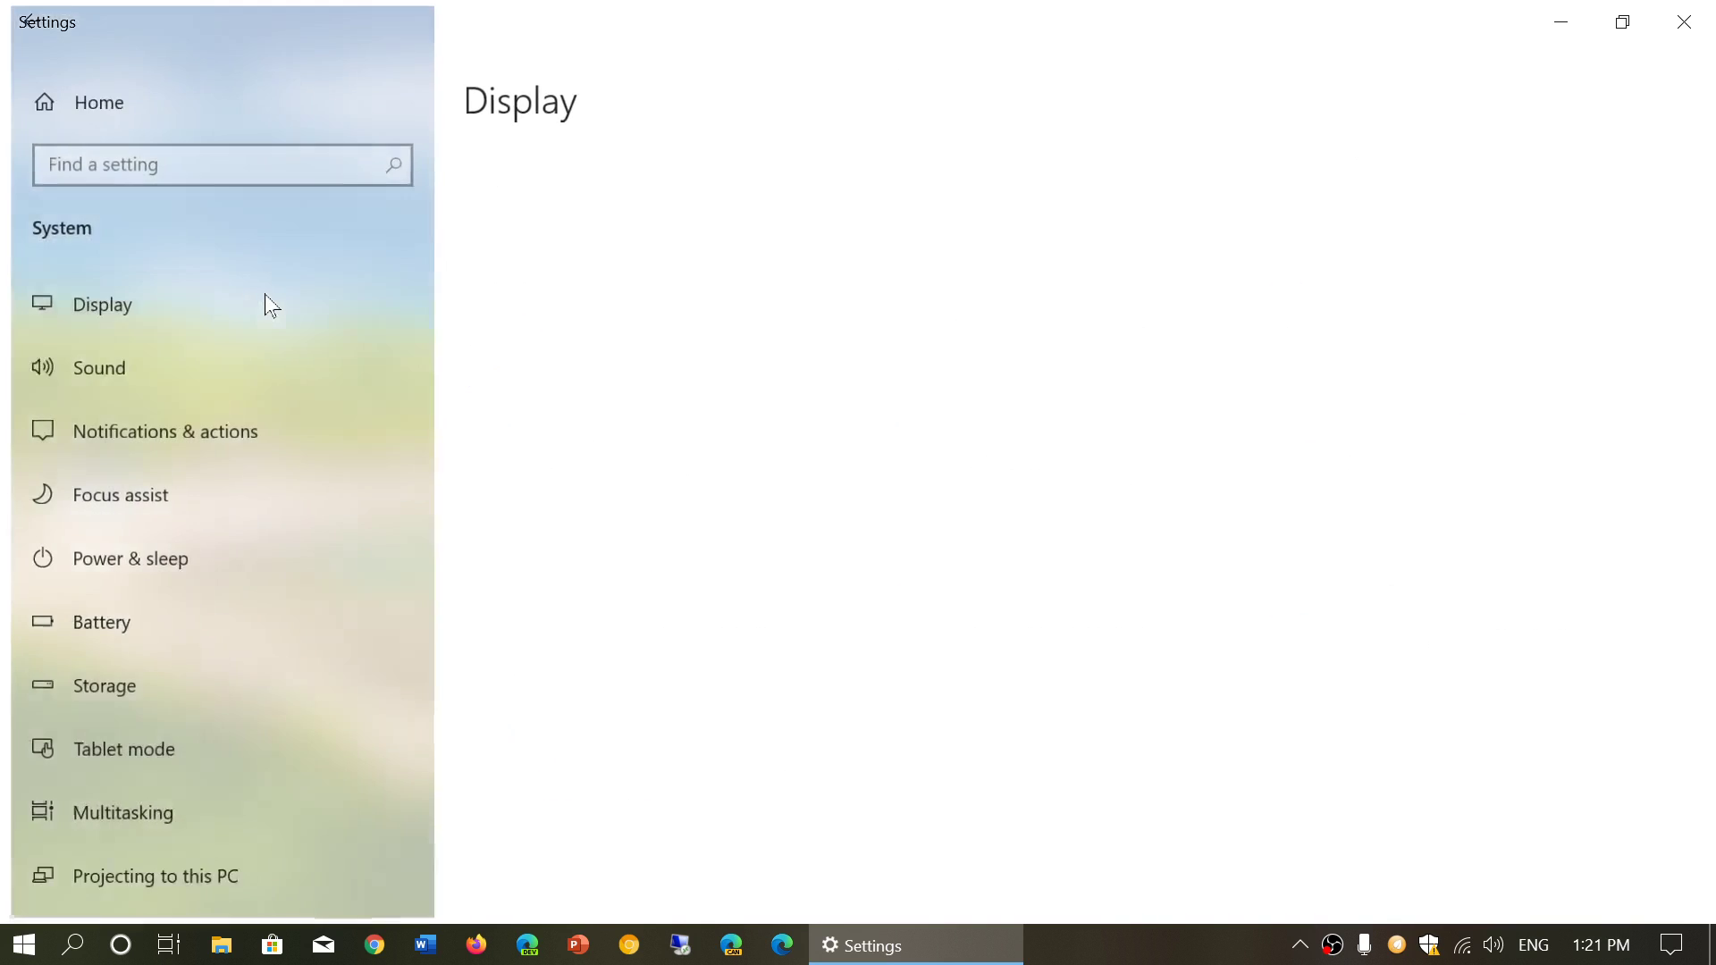
click(114, 813)
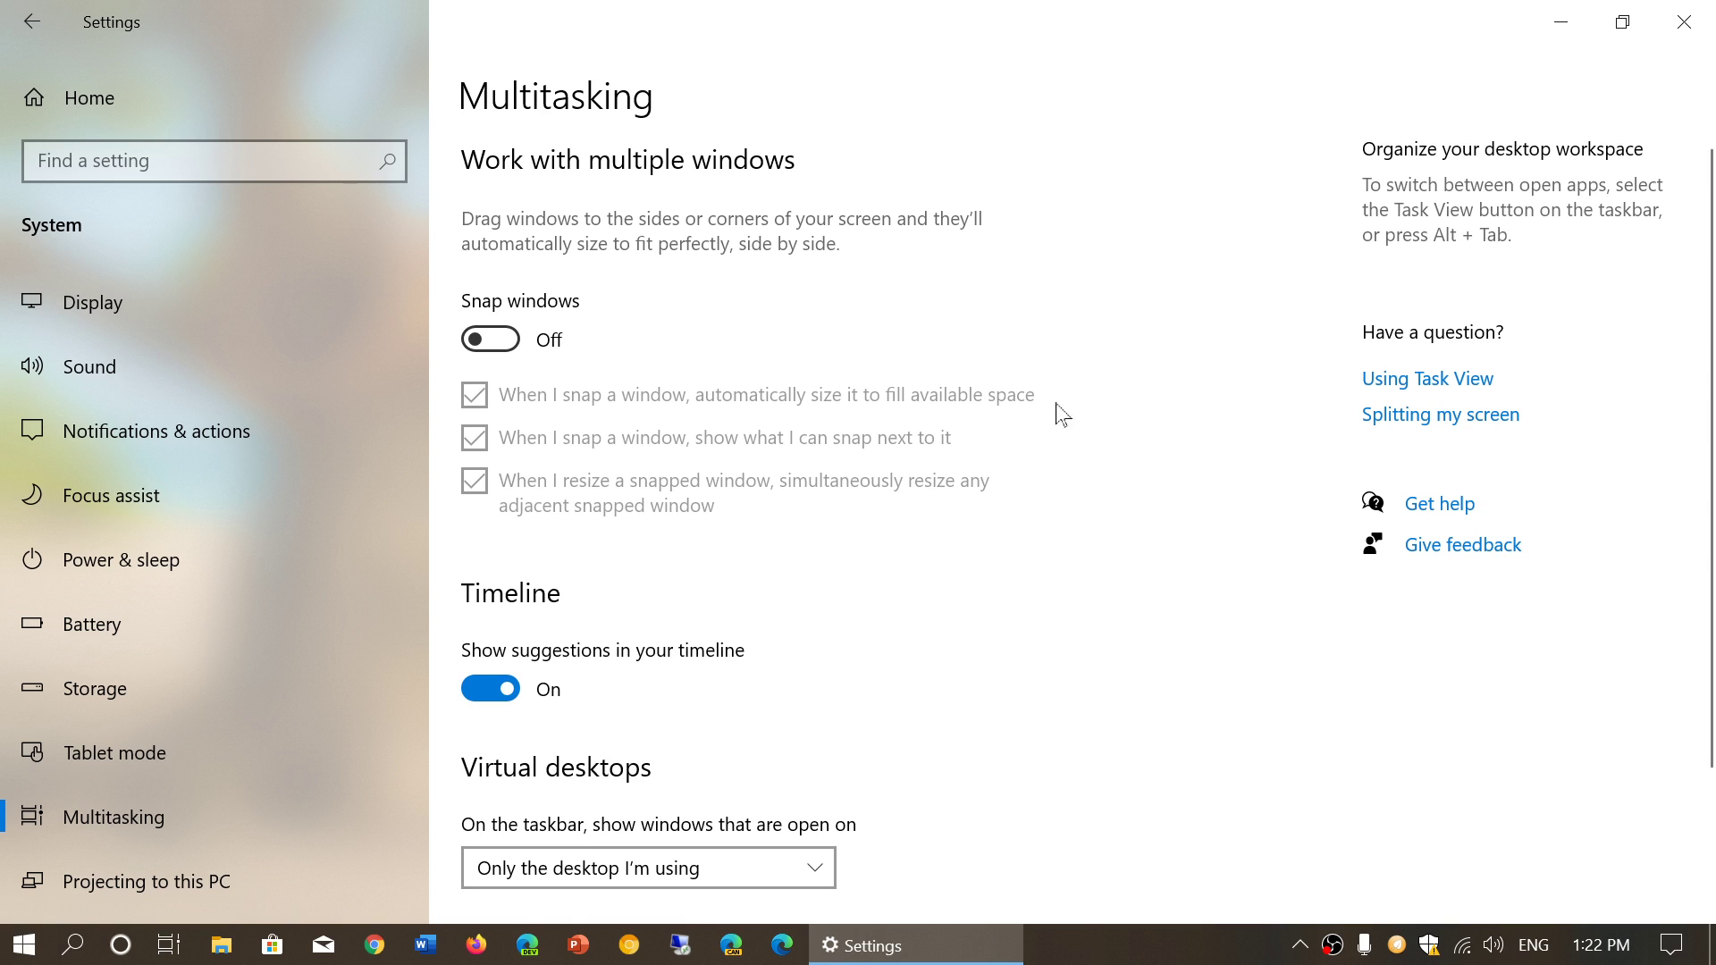
- Turn Snap windows on, shrink Settings to a window and launch the Edge browser
click(512, 343)
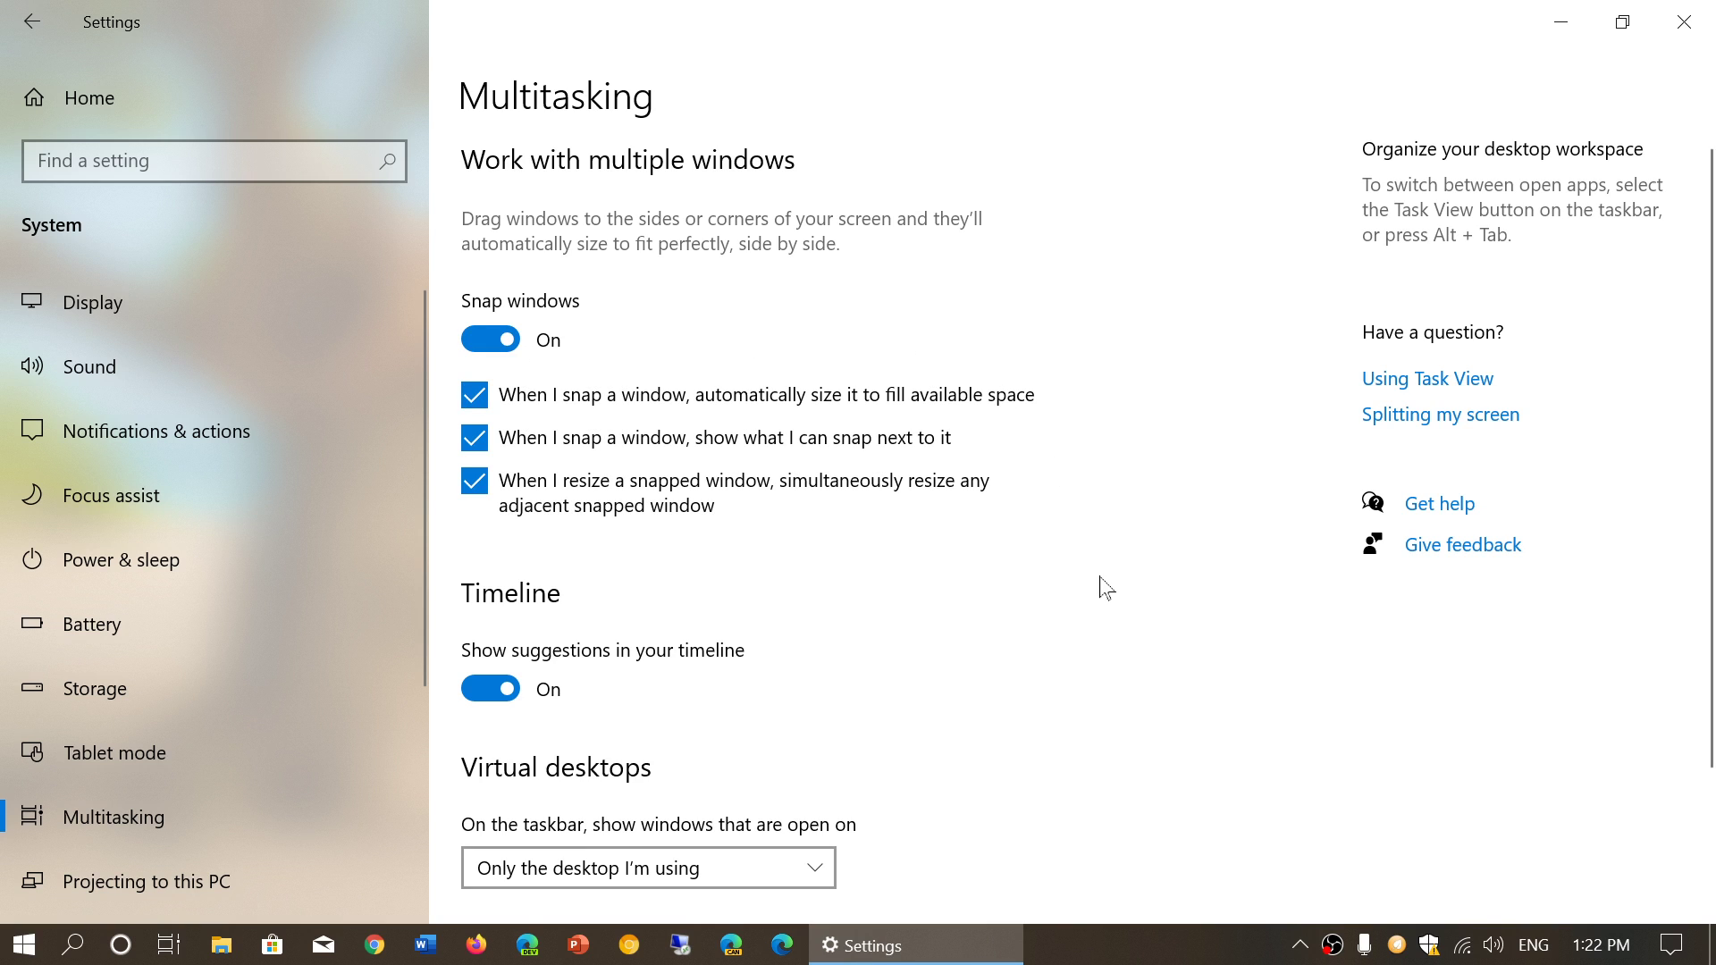
click(1620, 23)
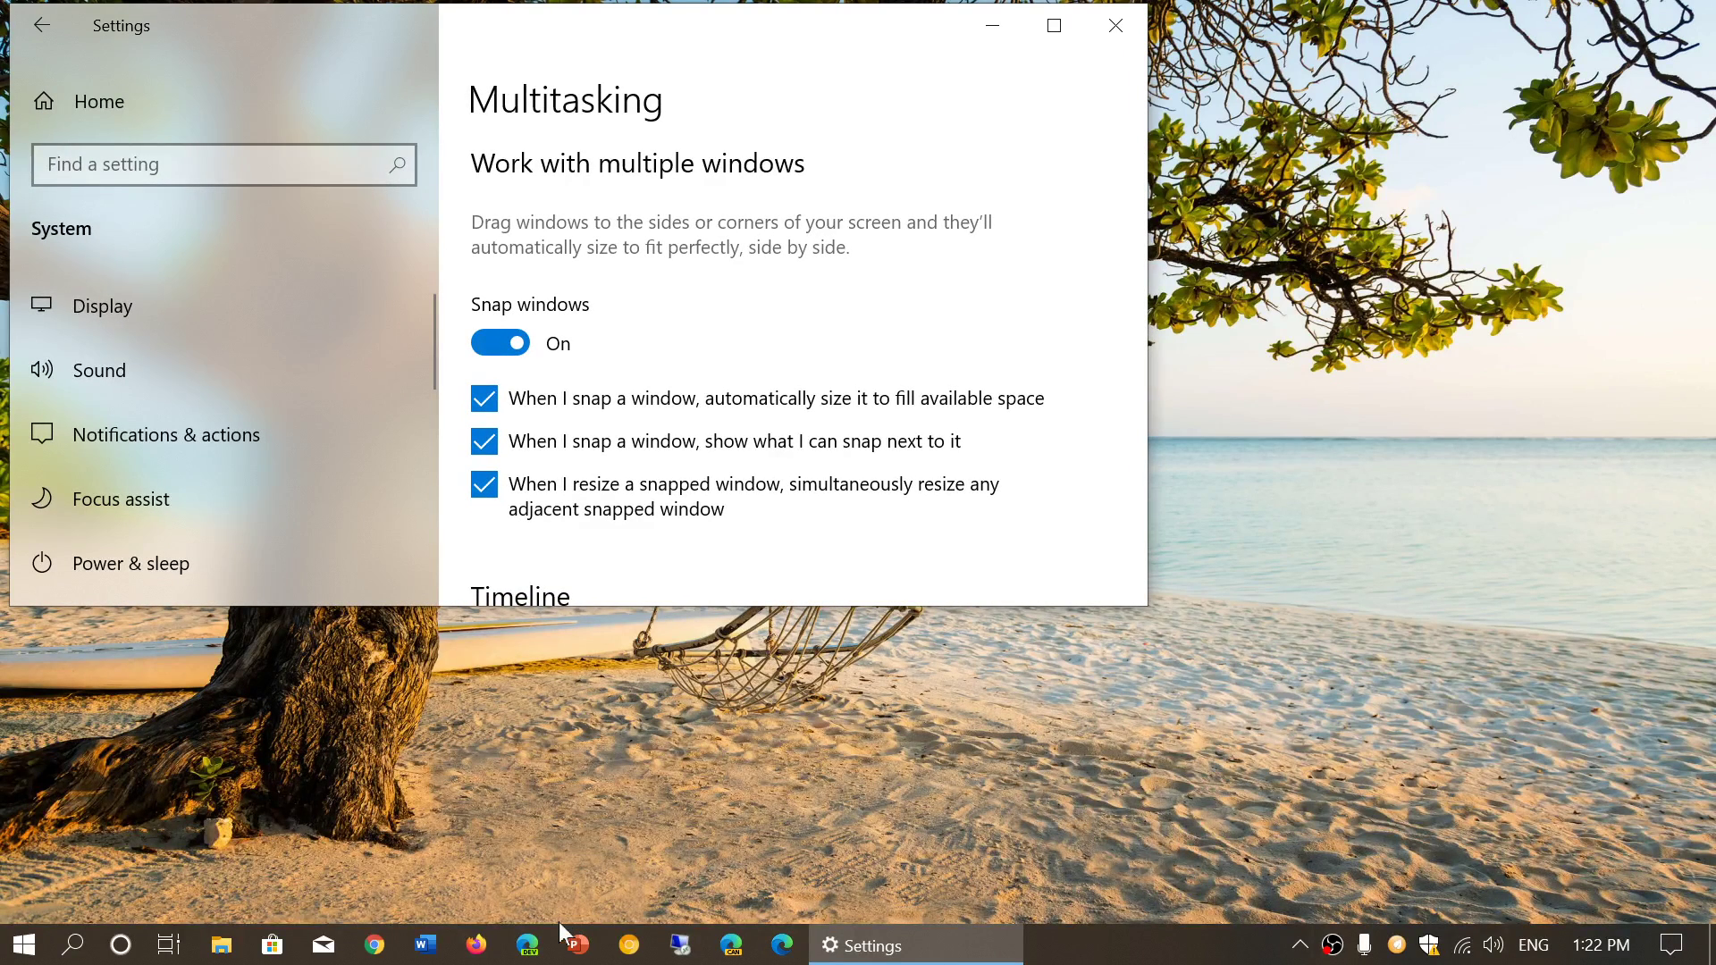
click(527, 947)
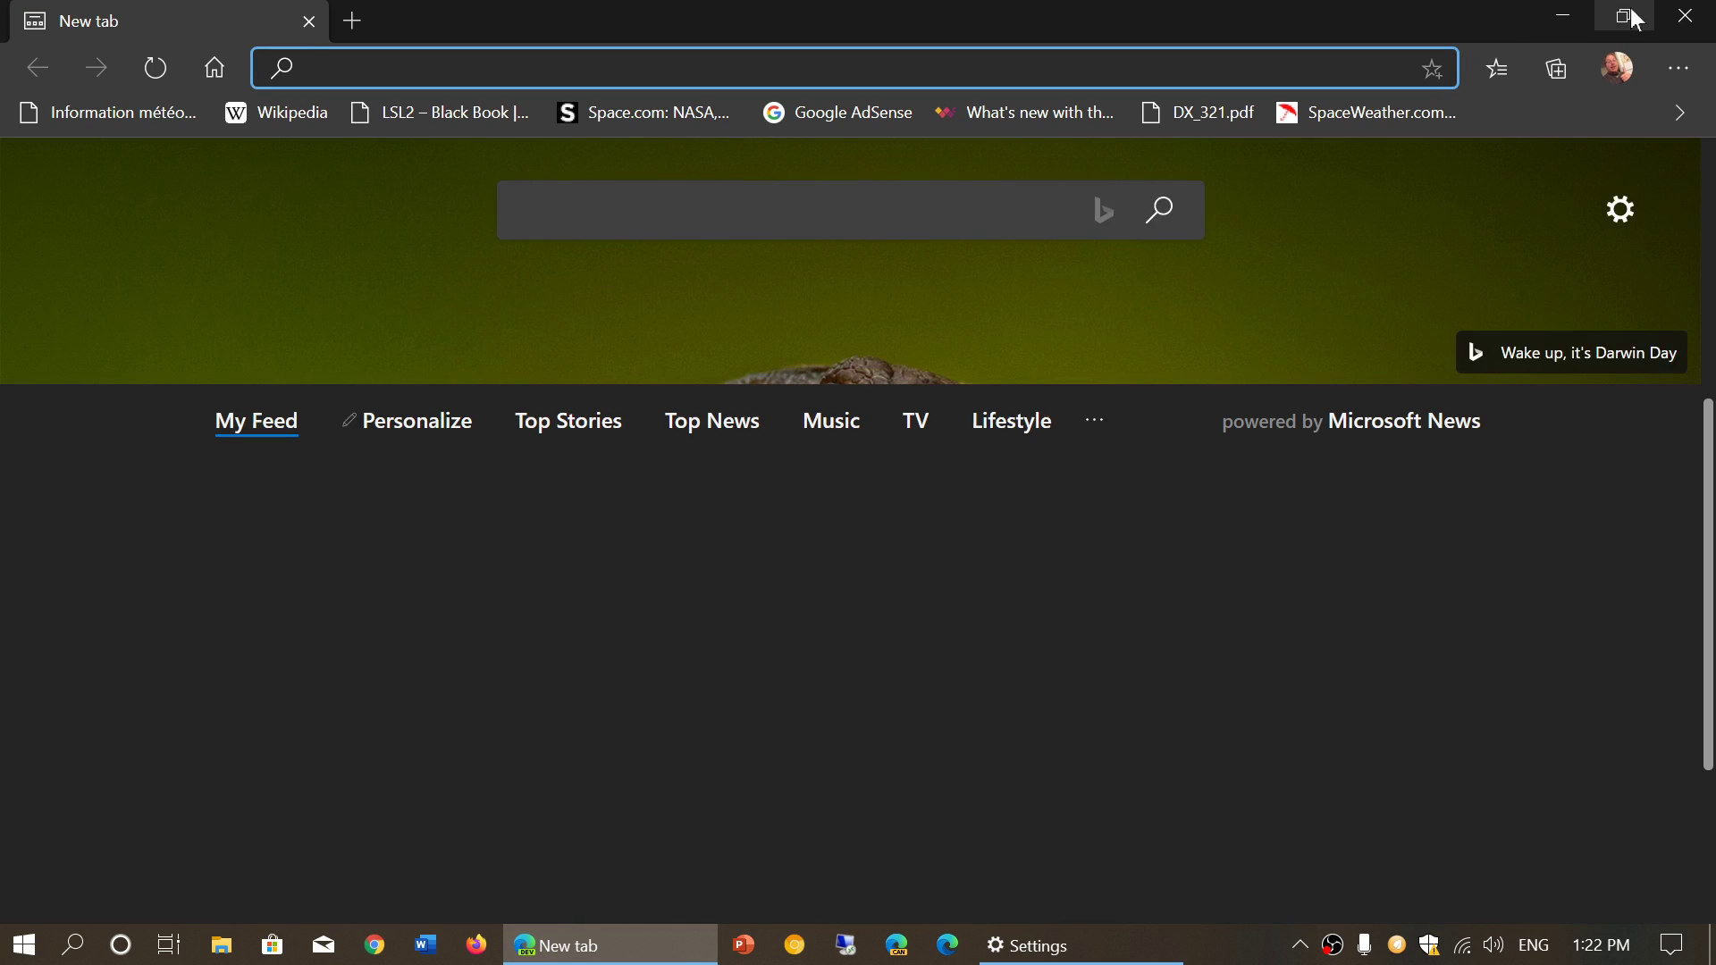
- Snap the Edge window into the top-right screen quarter and un-maximize Settings beside it
click(1628, 18)
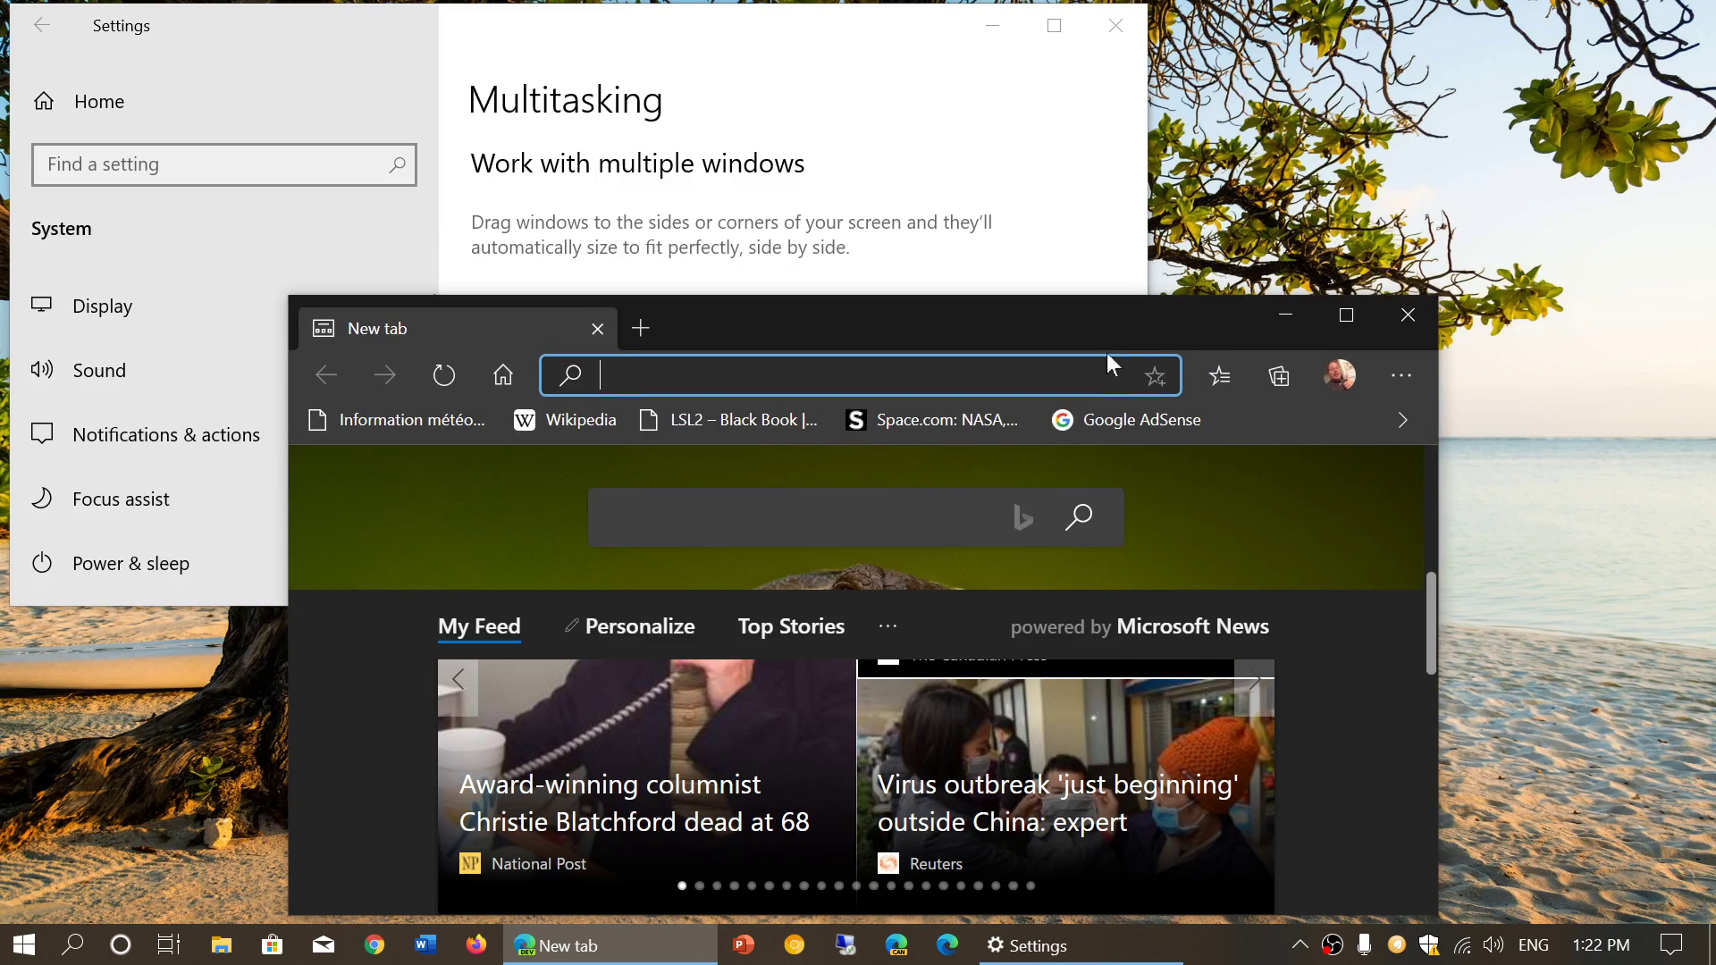
mouse_move(1133, 311)
mouse_down()
mouse_move(1506, 19)
mouse_move(1533, 25)
mouse_up()
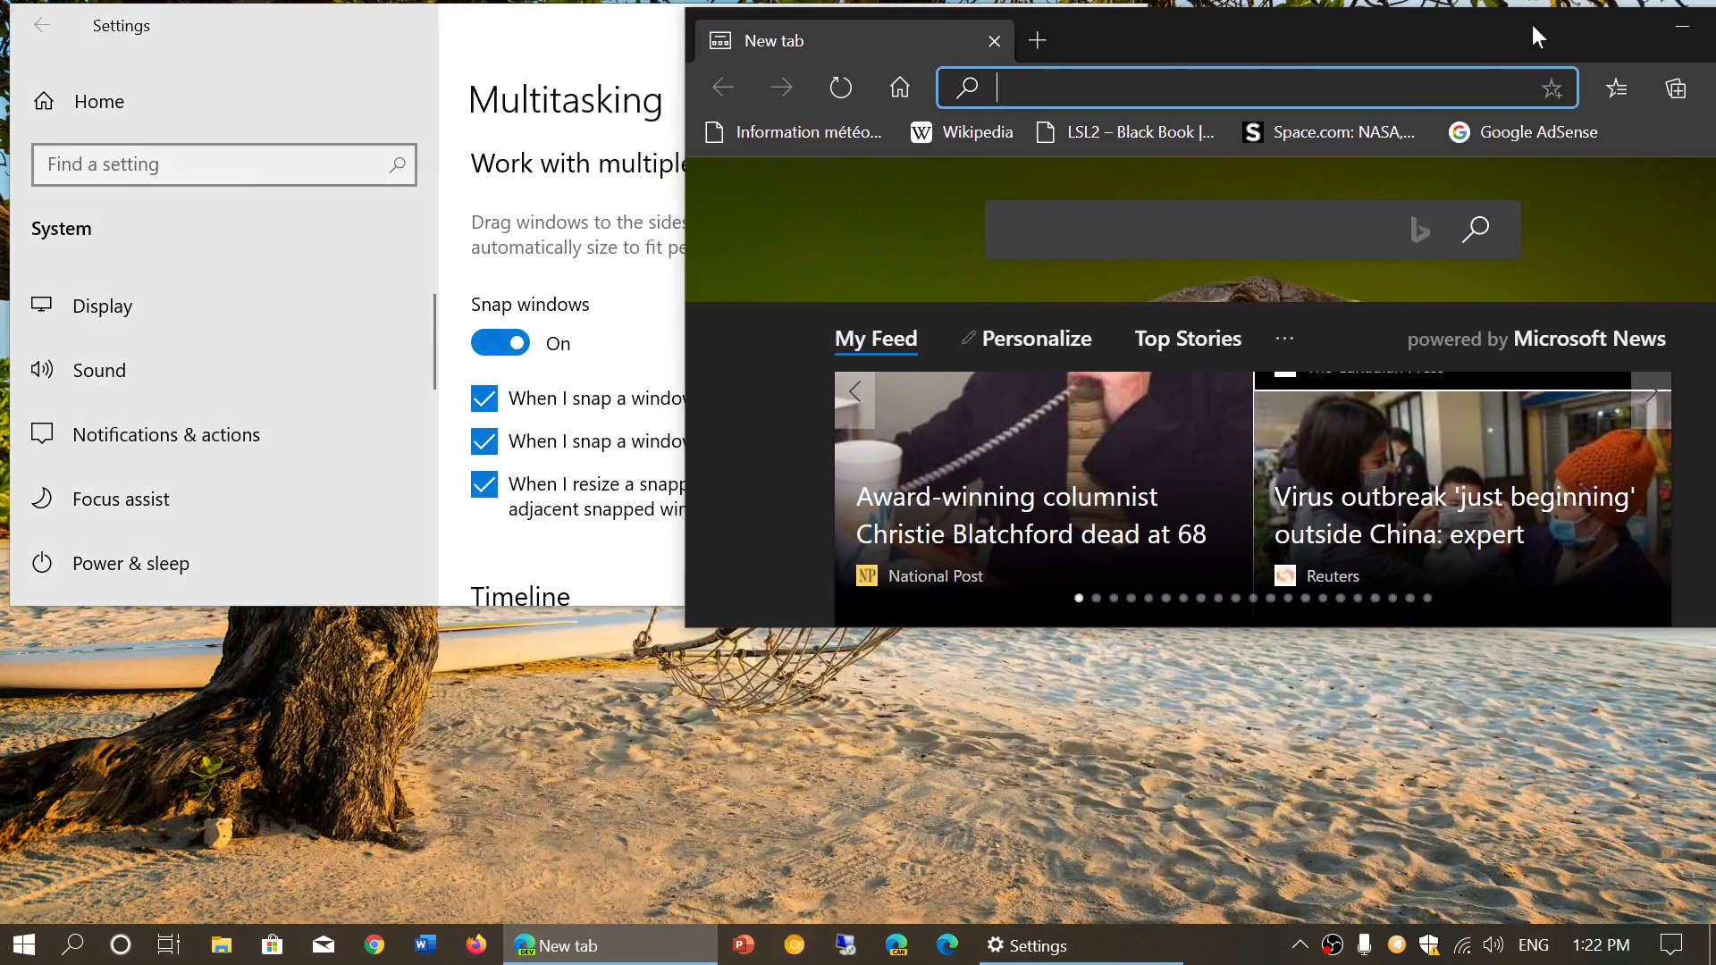
drag(1383, 36, 1714, 4)
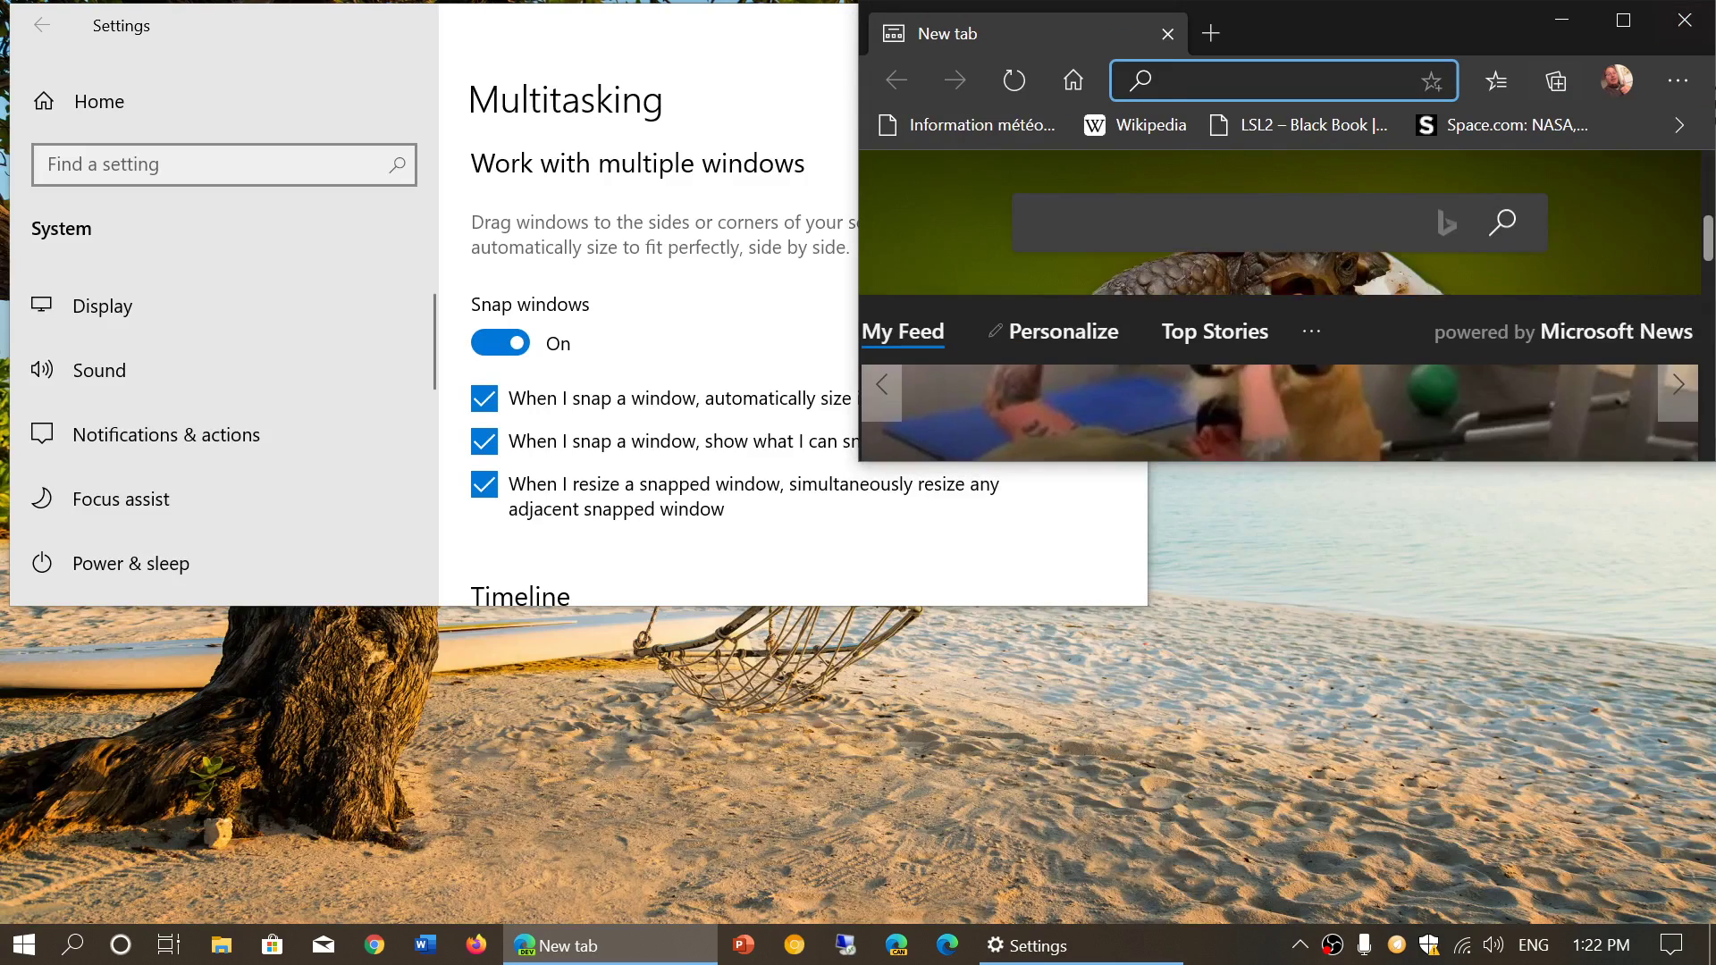
mouse_move(736, 34)
mouse_down()
mouse_move(337, 19)
mouse_move(452, 31)
mouse_move(478, 11)
mouse_up()
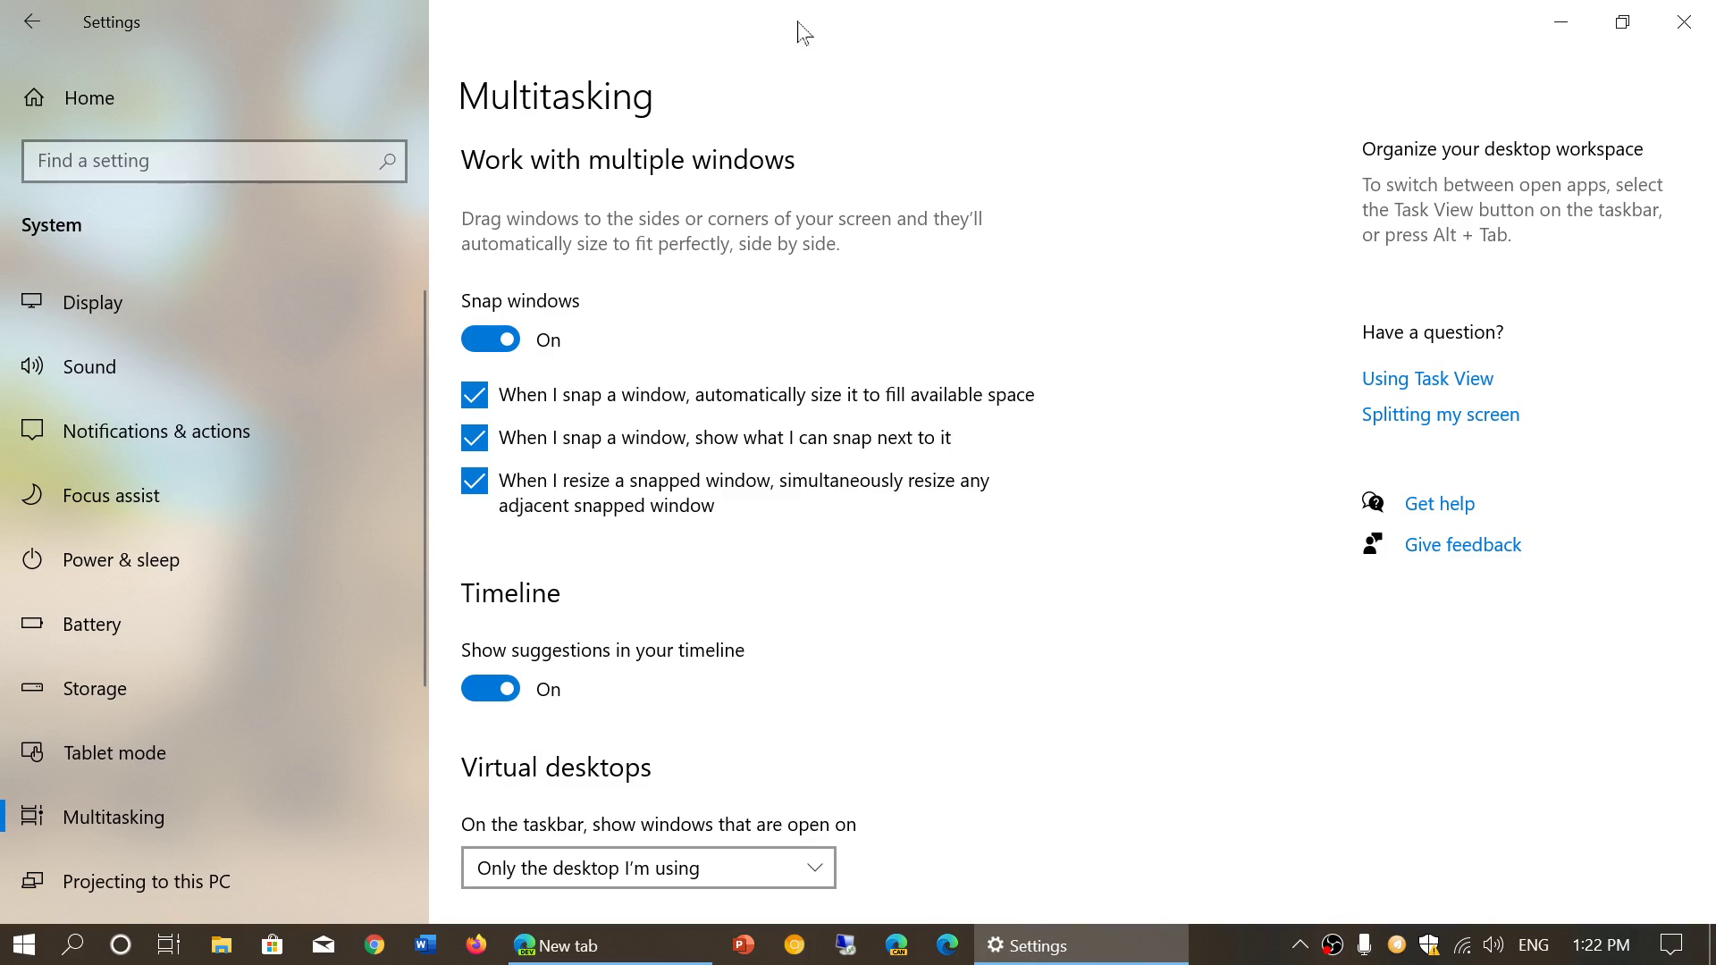
click(1617, 27)
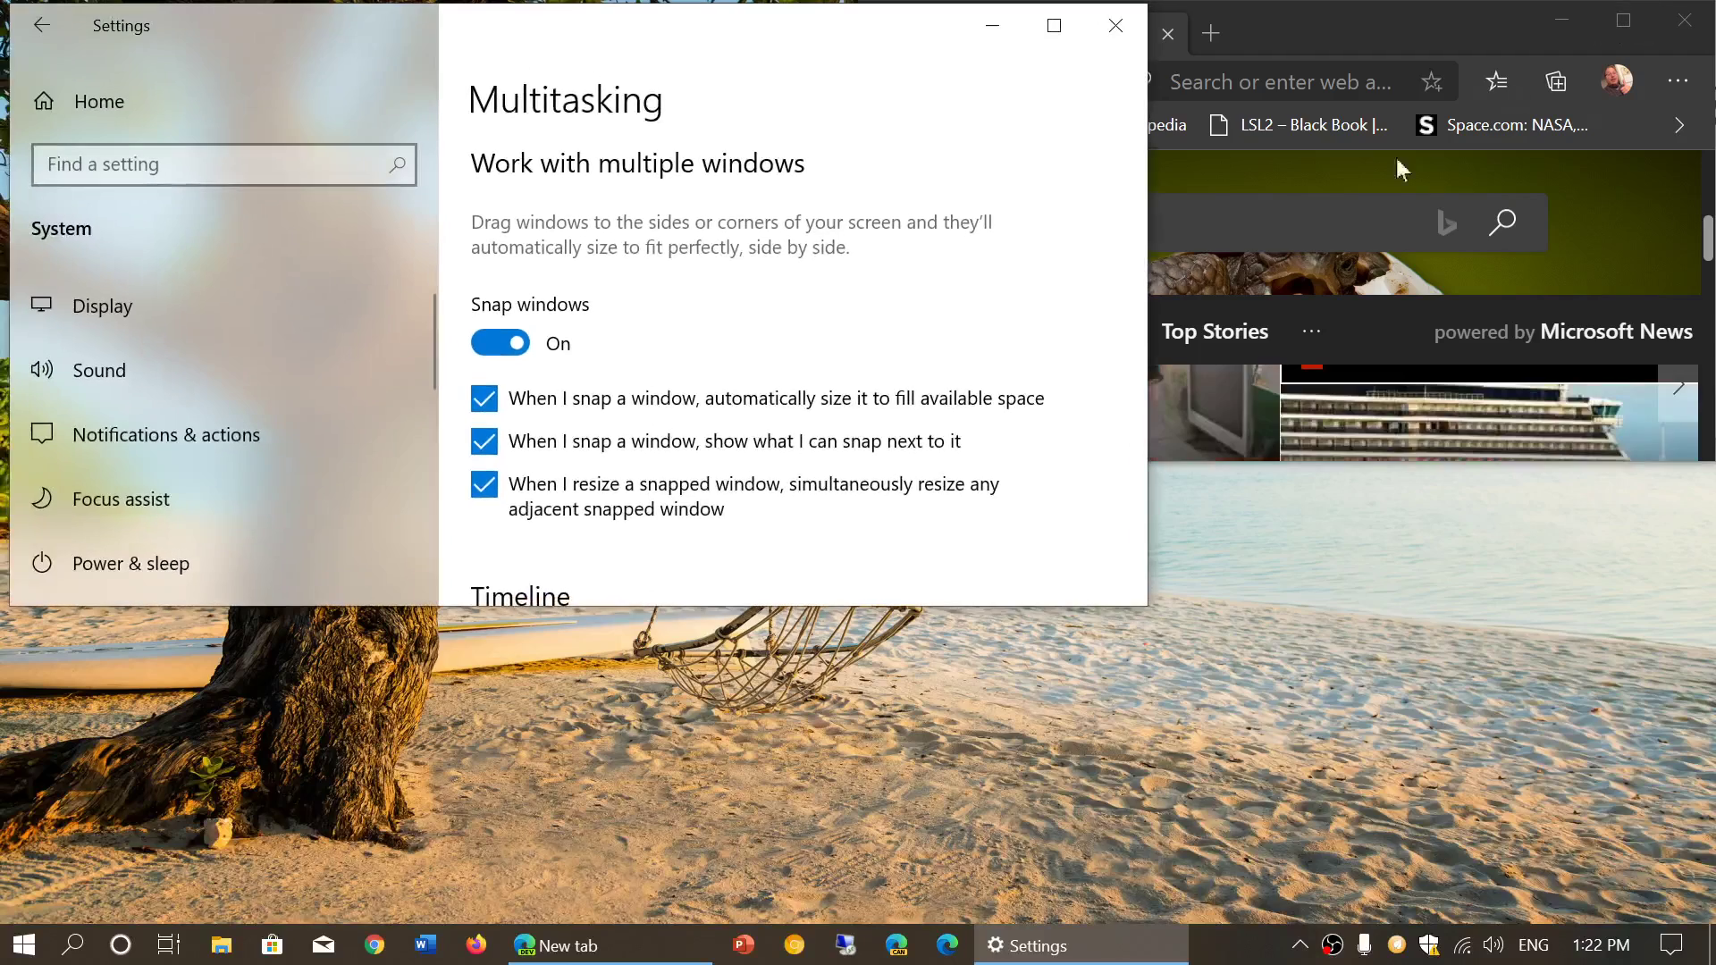
- Snap the Settings window into the top-left quarter, then let it fill the screen again
mouse_move(791, 23)
mouse_down()
mouse_move(1493, 322)
mouse_move(1460, 452)
mouse_move(1529, 482)
mouse_move(1680, 702)
mouse_move(1663, 750)
mouse_move(1461, 460)
mouse_move(1303, 330)
mouse_move(1436, 318)
mouse_move(1408, 394)
mouse_move(1385, 355)
mouse_up()
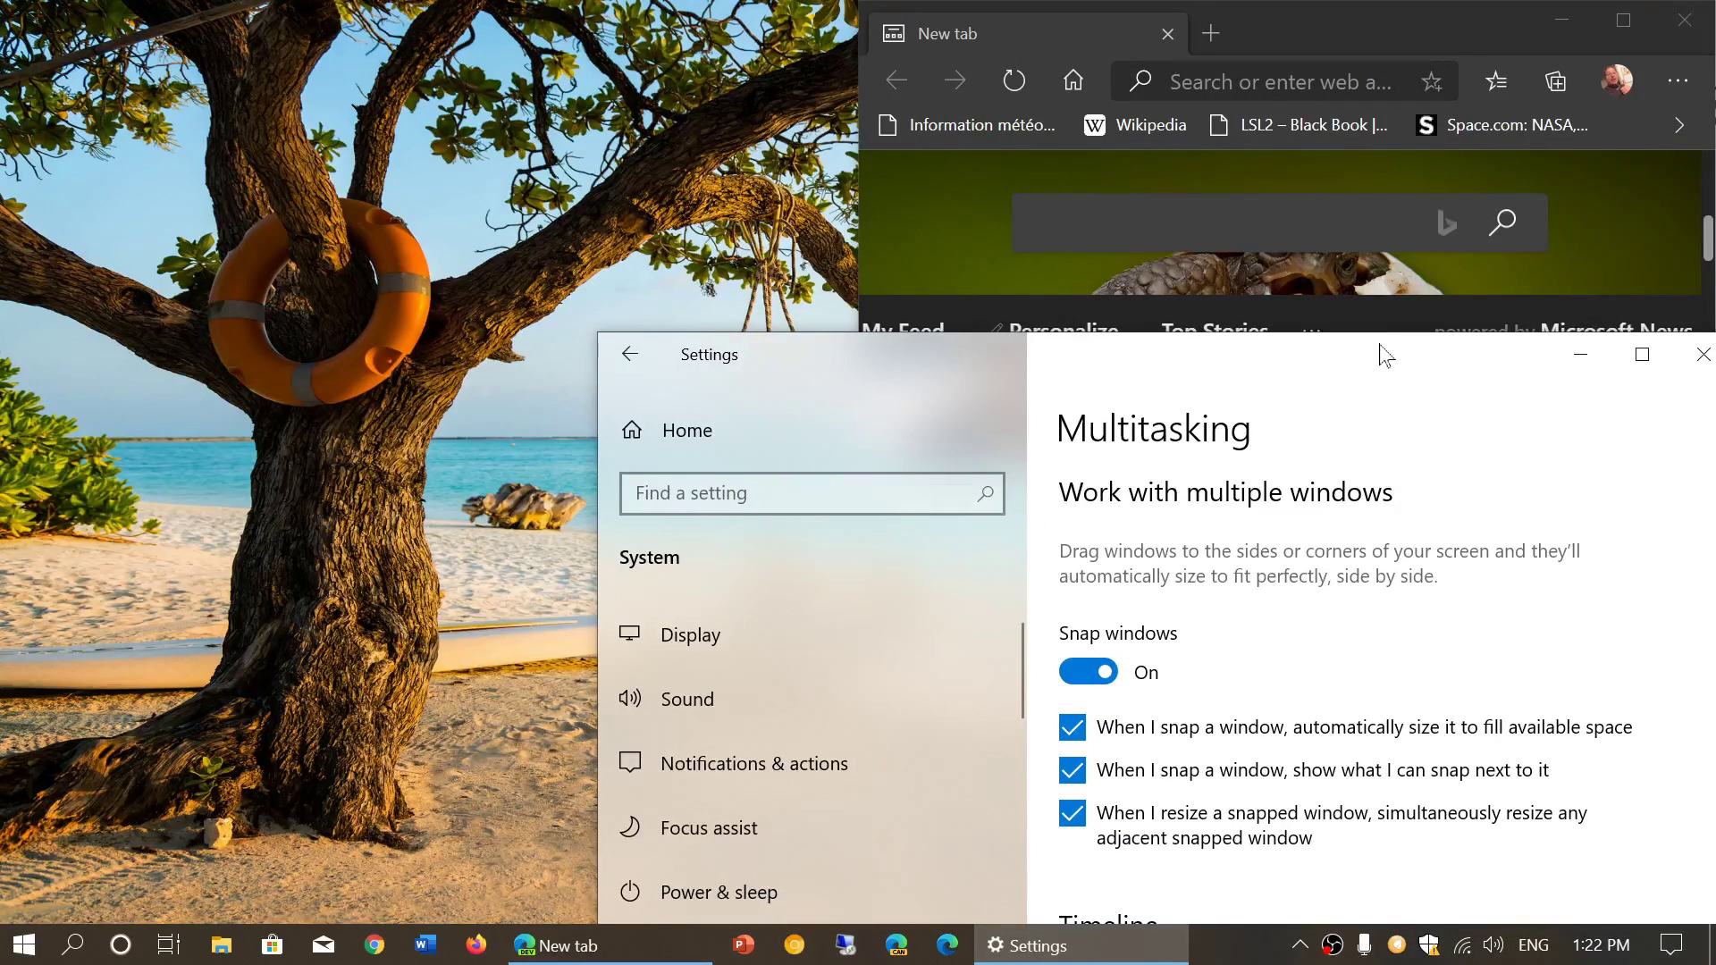
mouse_move(1384, 355)
mouse_down()
mouse_move(787, 276)
mouse_move(581, 68)
mouse_move(441, 31)
mouse_move(494, 26)
mouse_up()
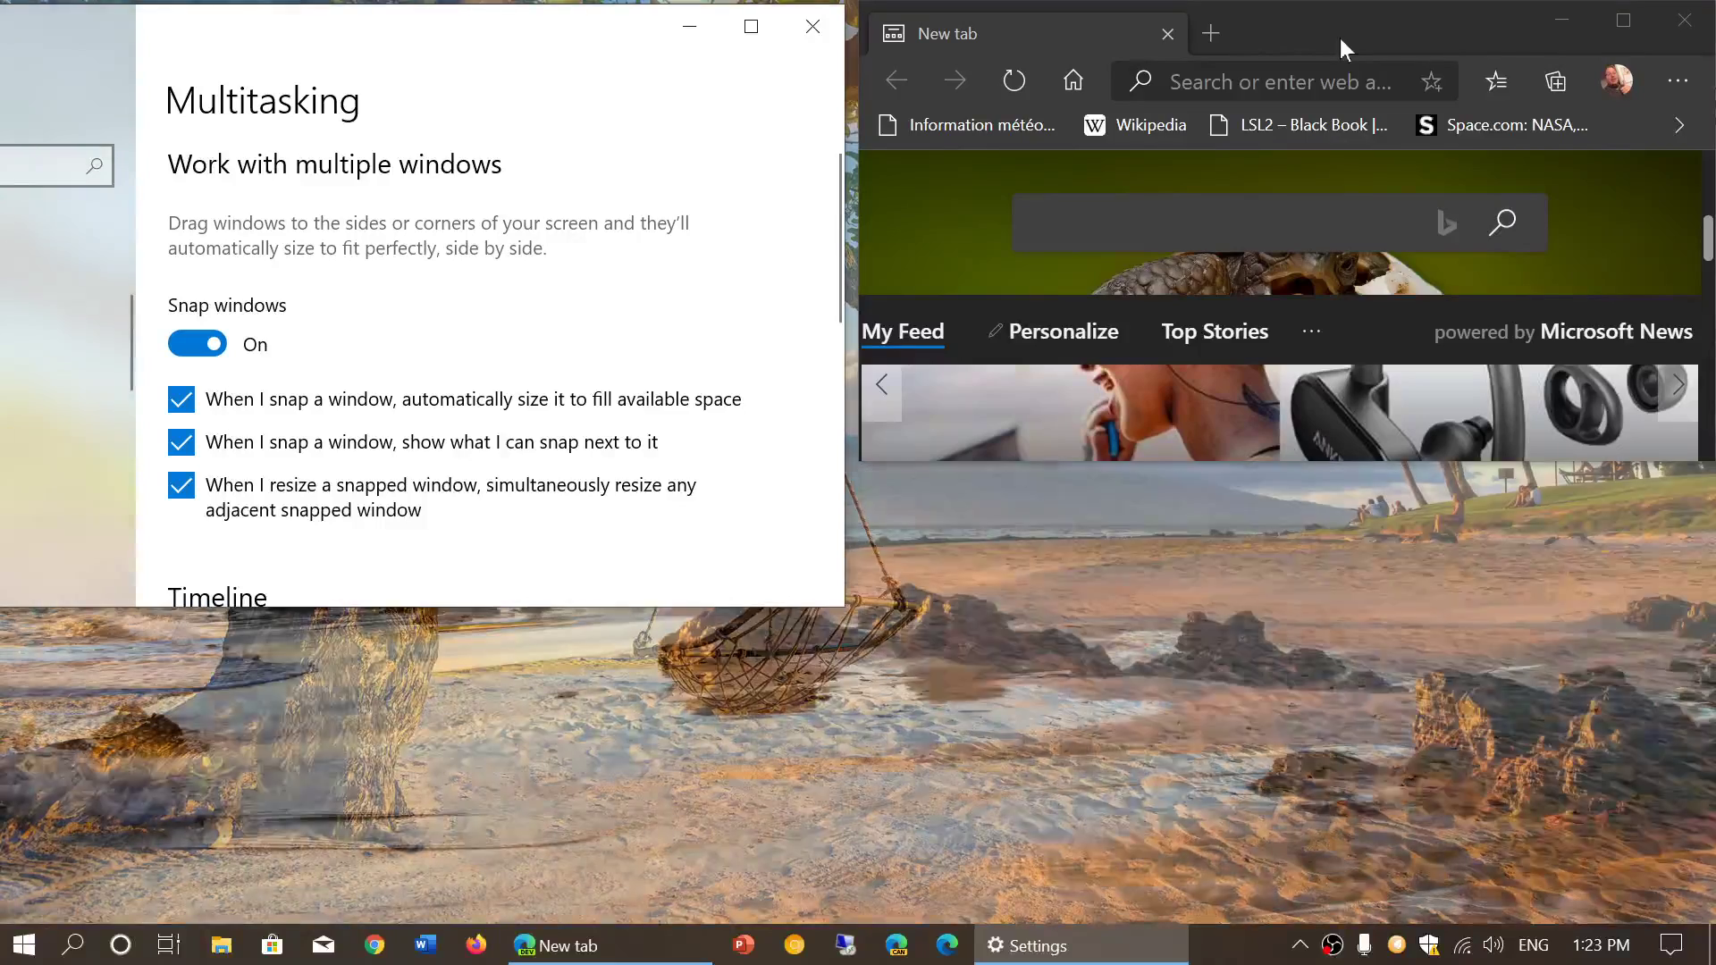
mouse_move(1339, 39)
mouse_down()
mouse_move(1290, 105)
mouse_move(1359, 57)
mouse_move(1702, 3)
mouse_up()
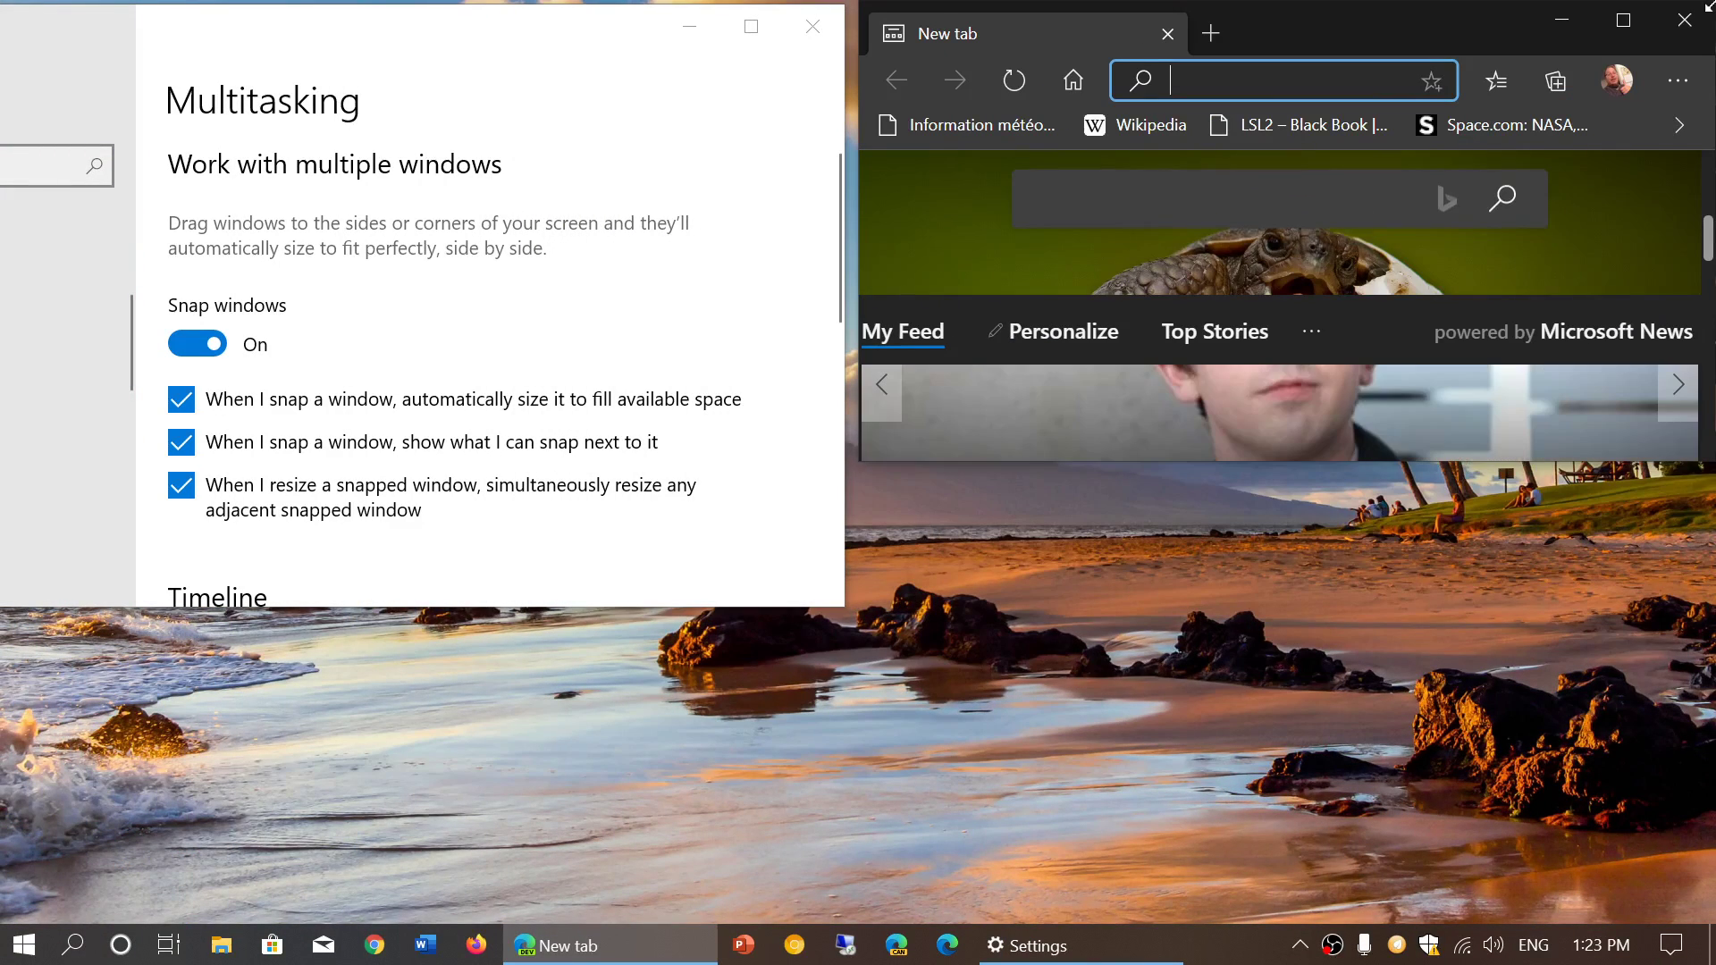
drag(610, 27, 4, 14)
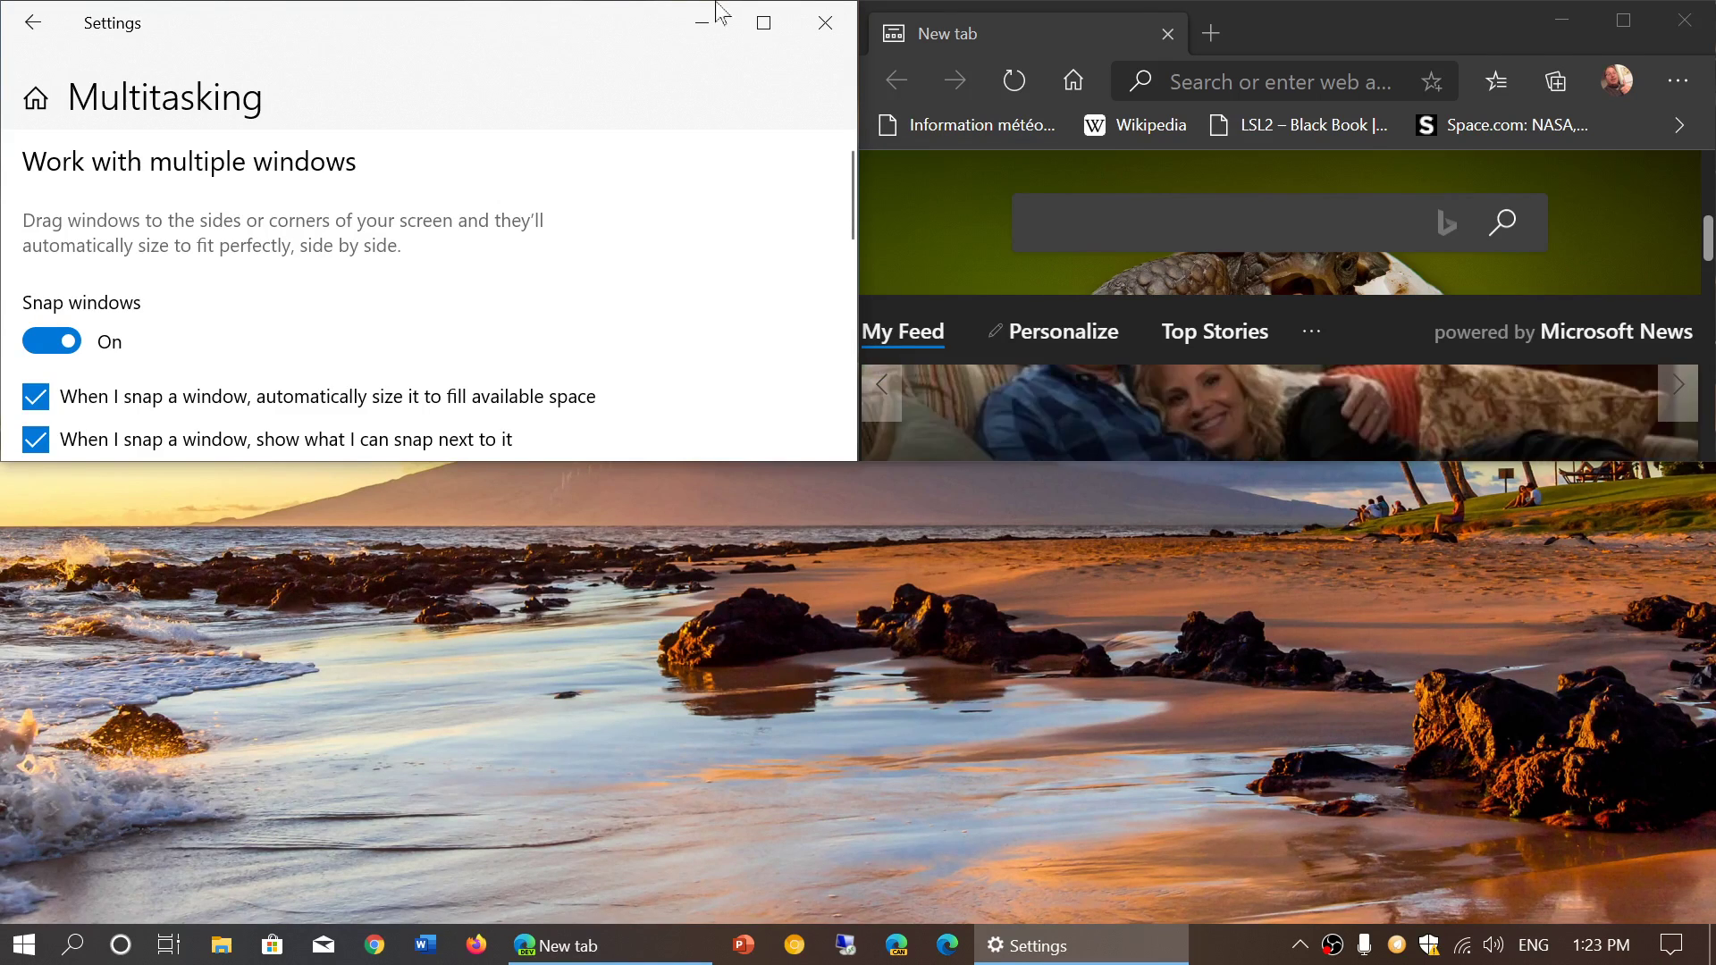
click(763, 27)
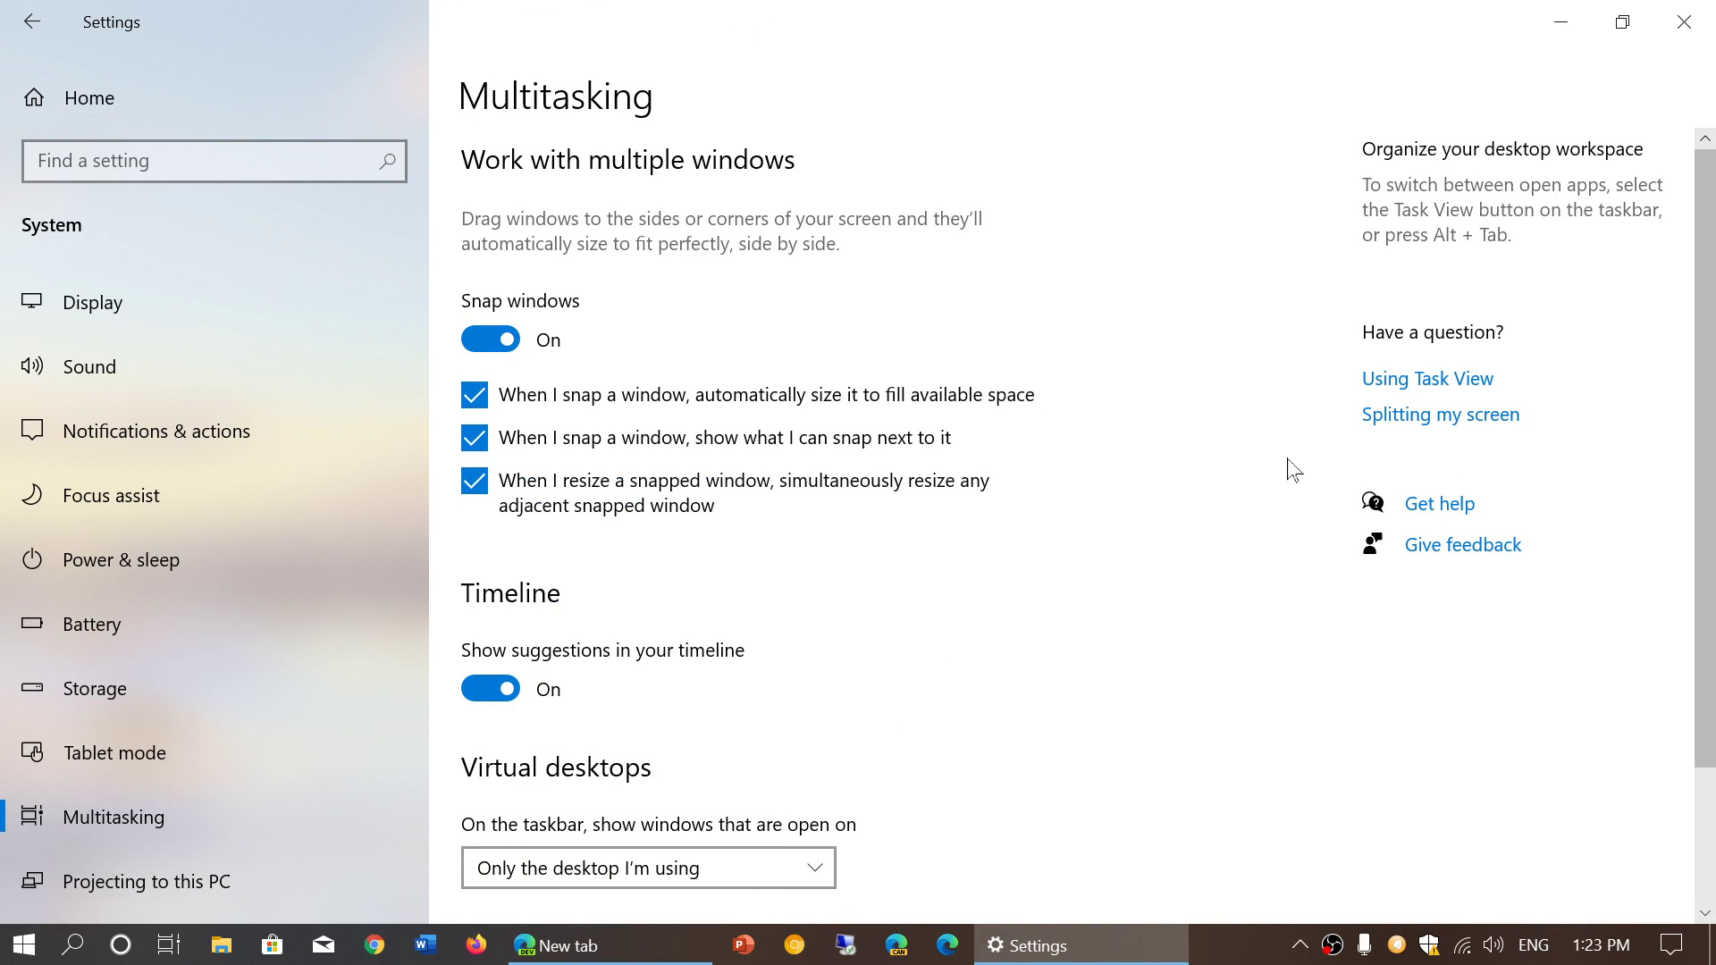
- Dismiss the browser and turn Snap windows off, greying out its three options
click(620, 950)
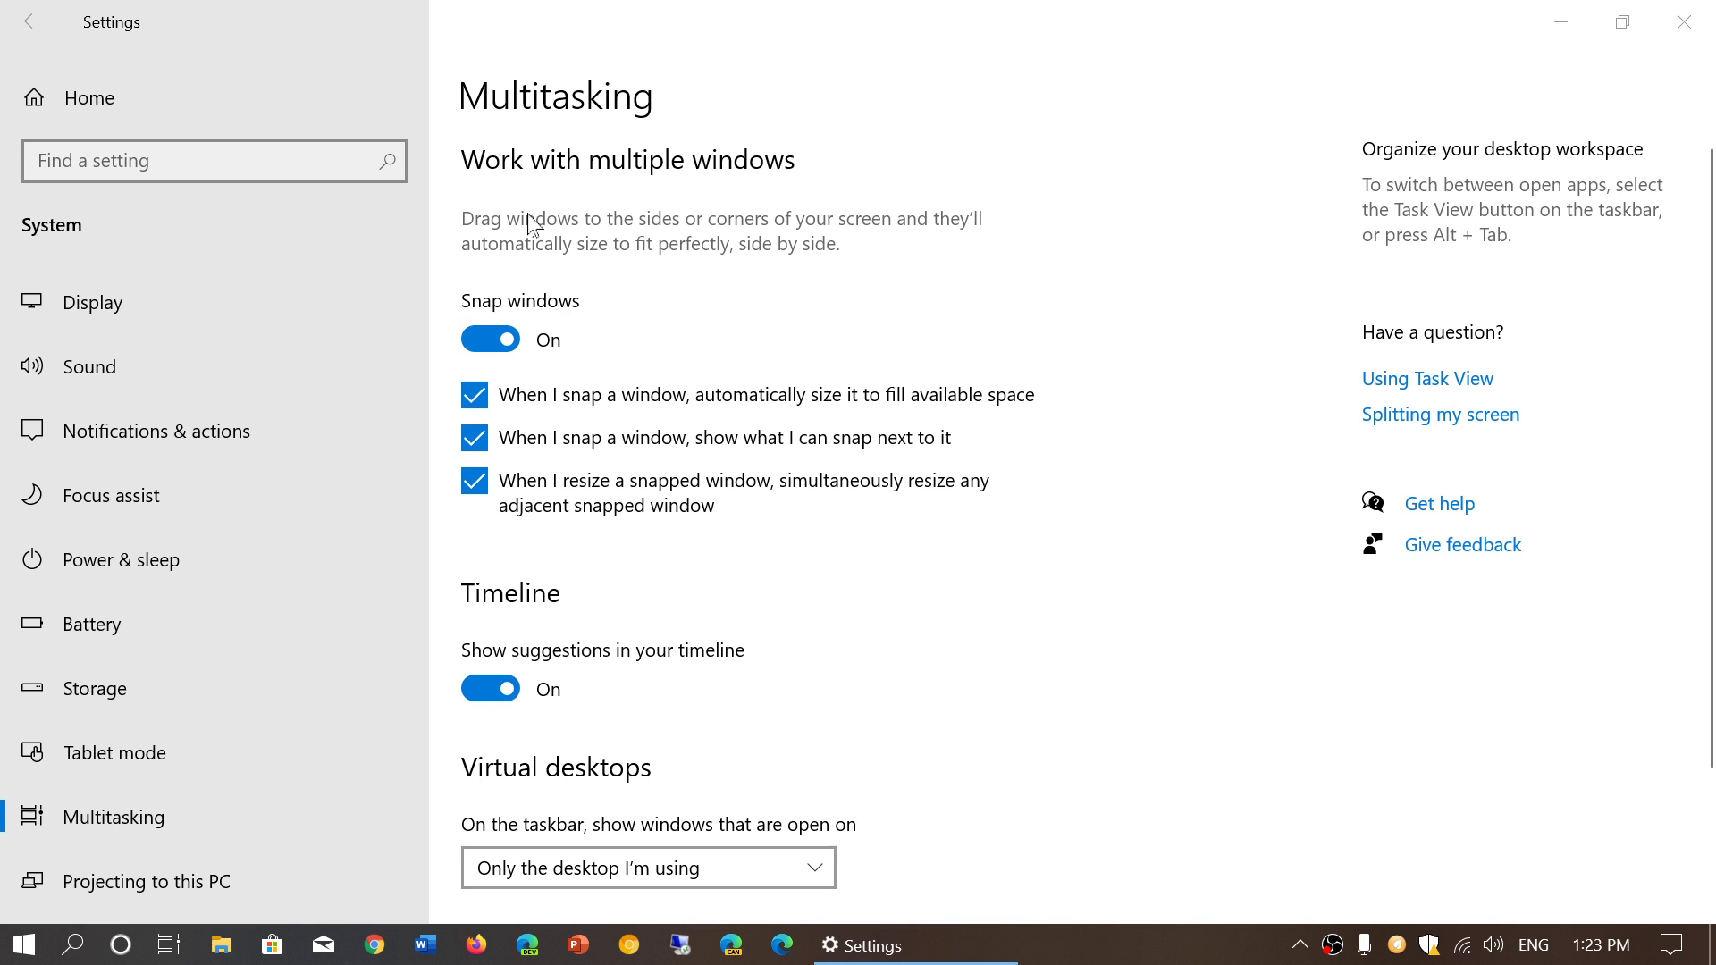
click(480, 343)
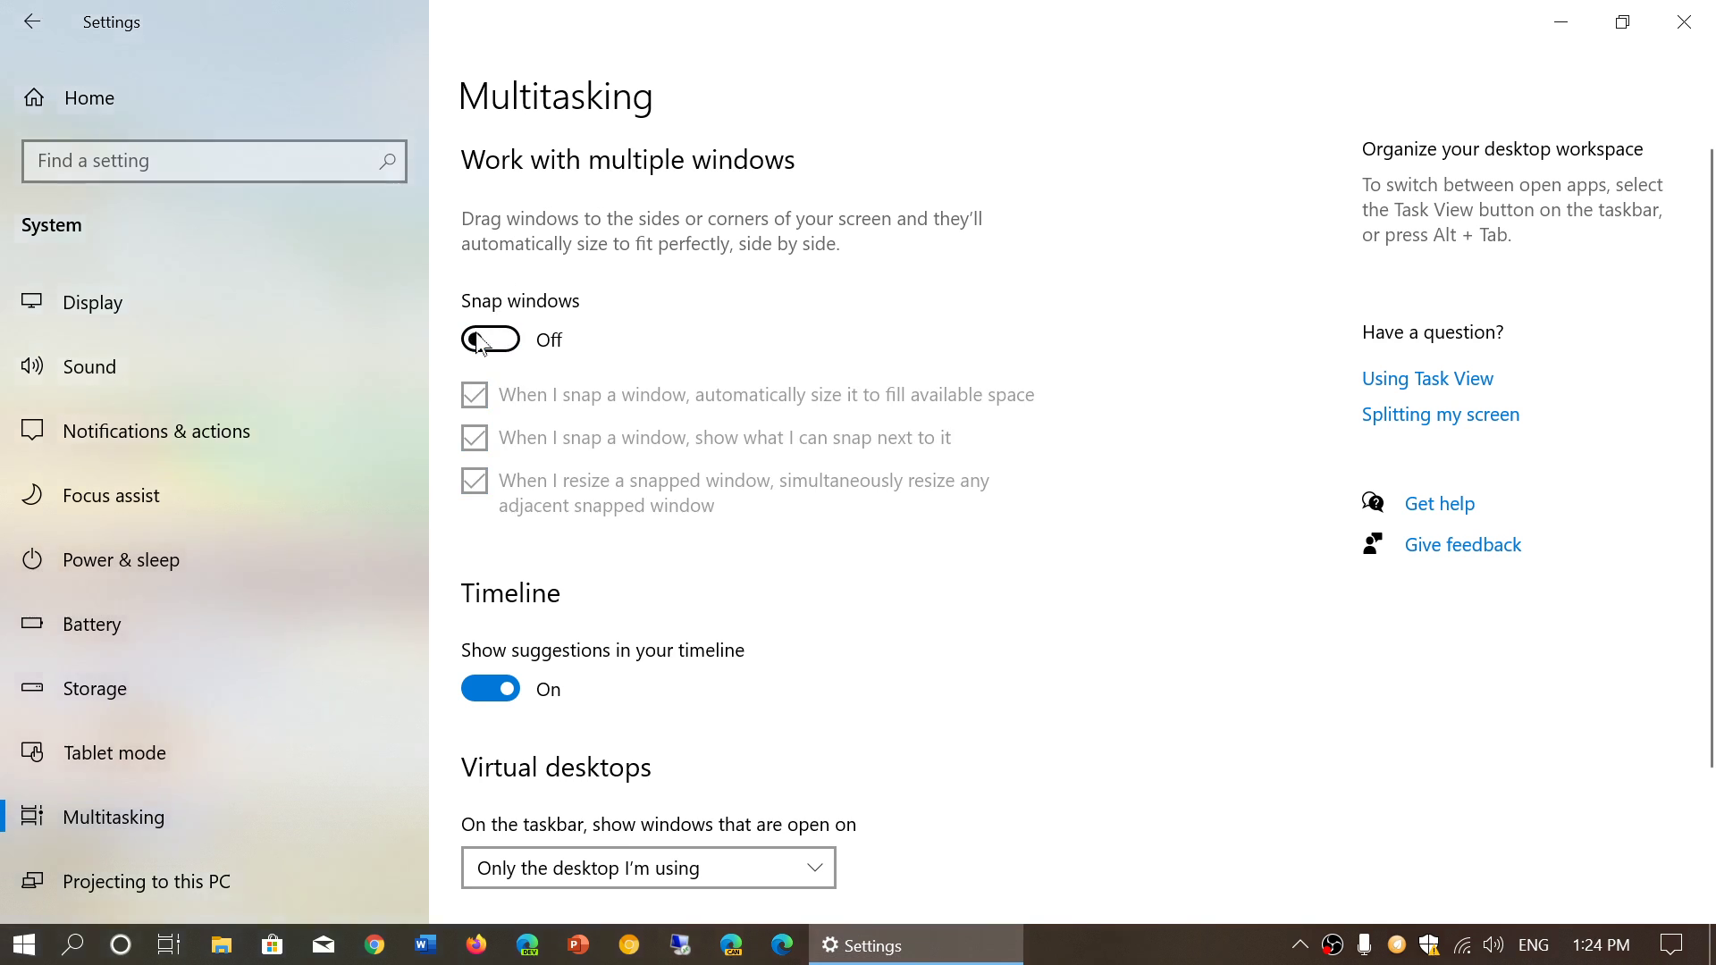
scroll(1080, 433, down, 3)
scroll(1081, 432, up, 1)
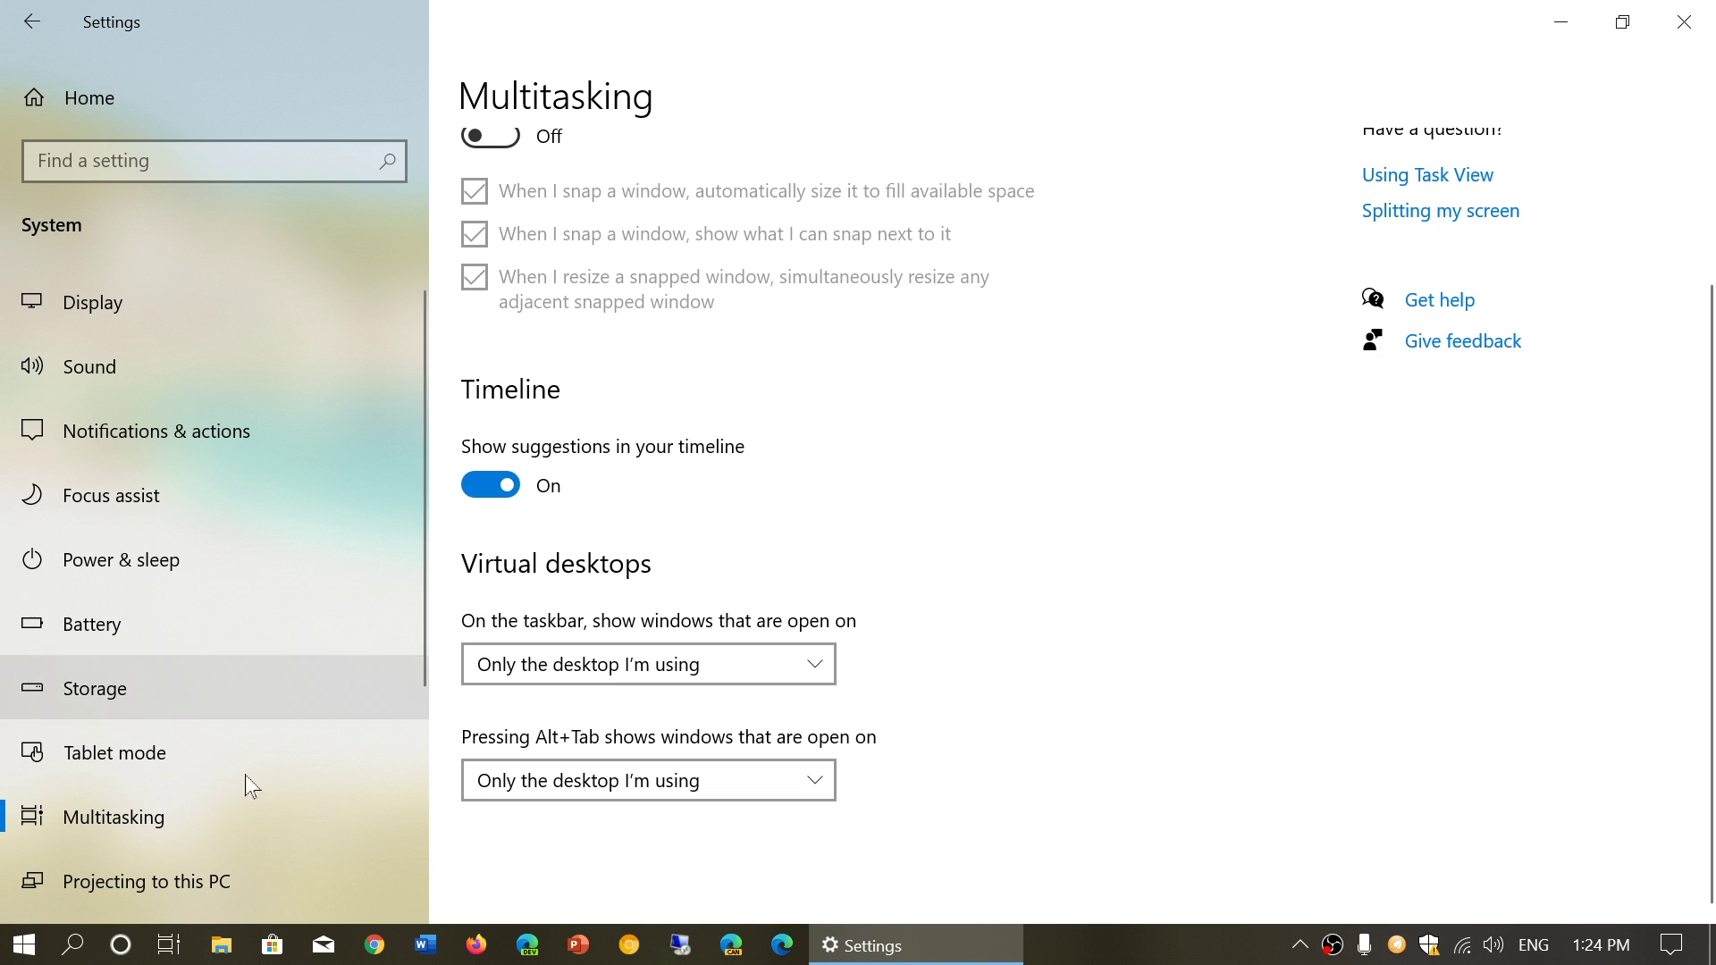
click(168, 948)
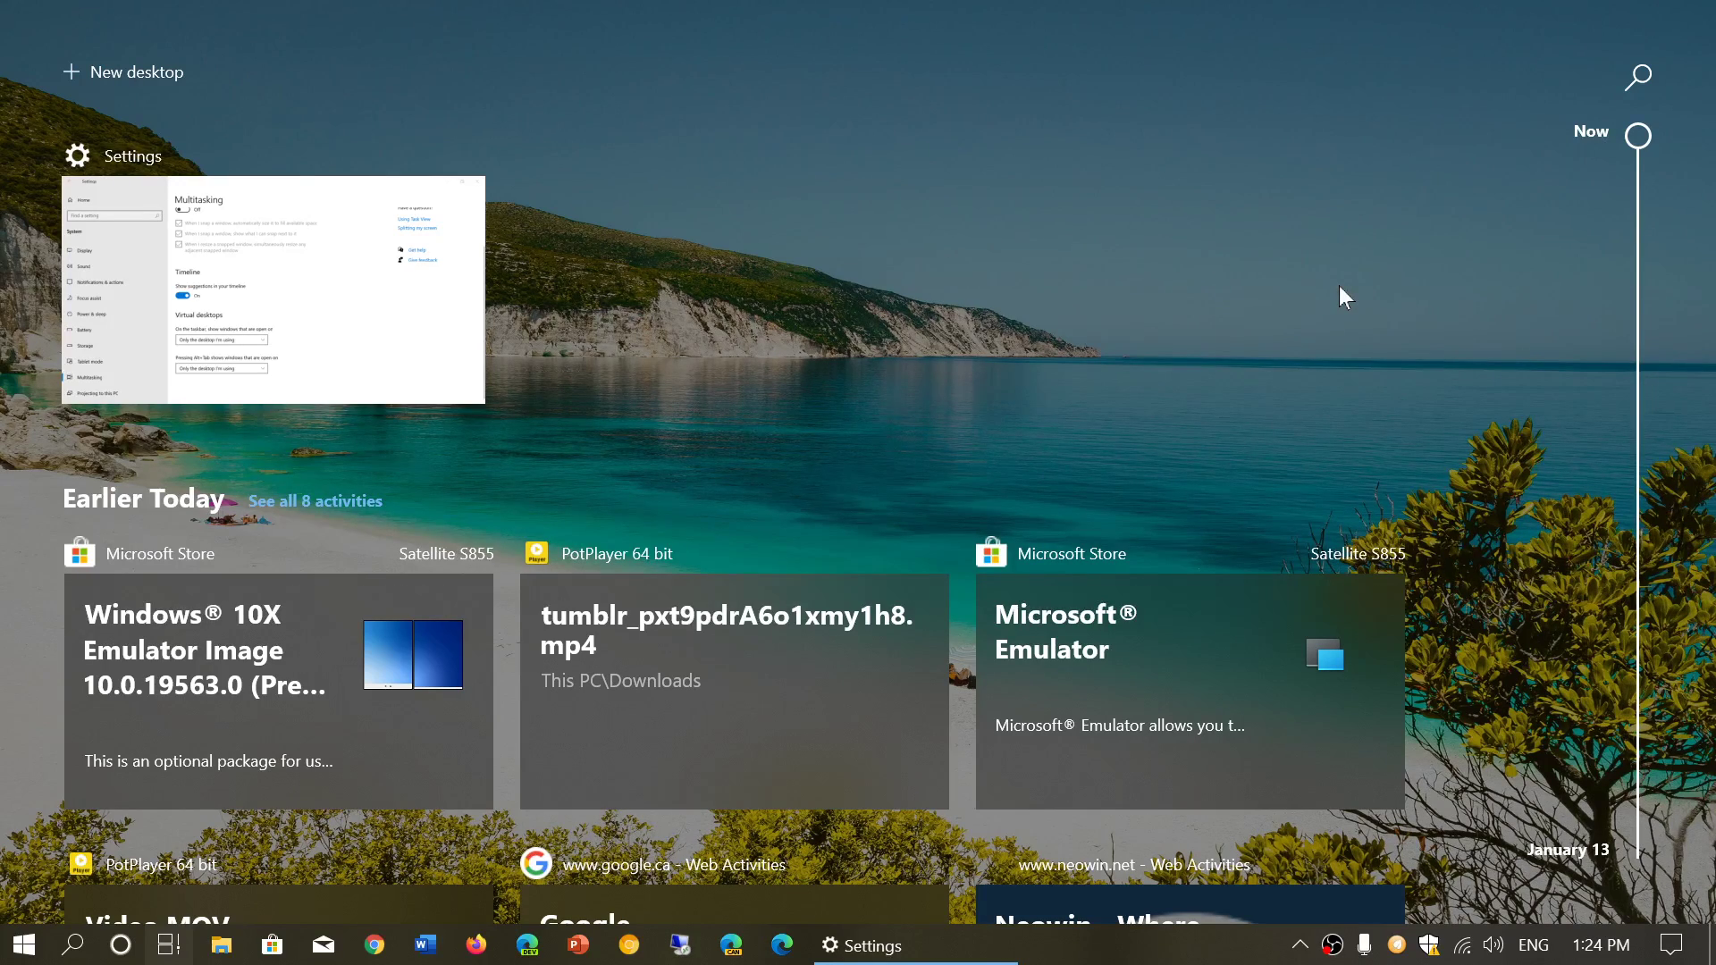
scroll(1338, 286, down, 3)
scroll(1338, 286, down, 3)
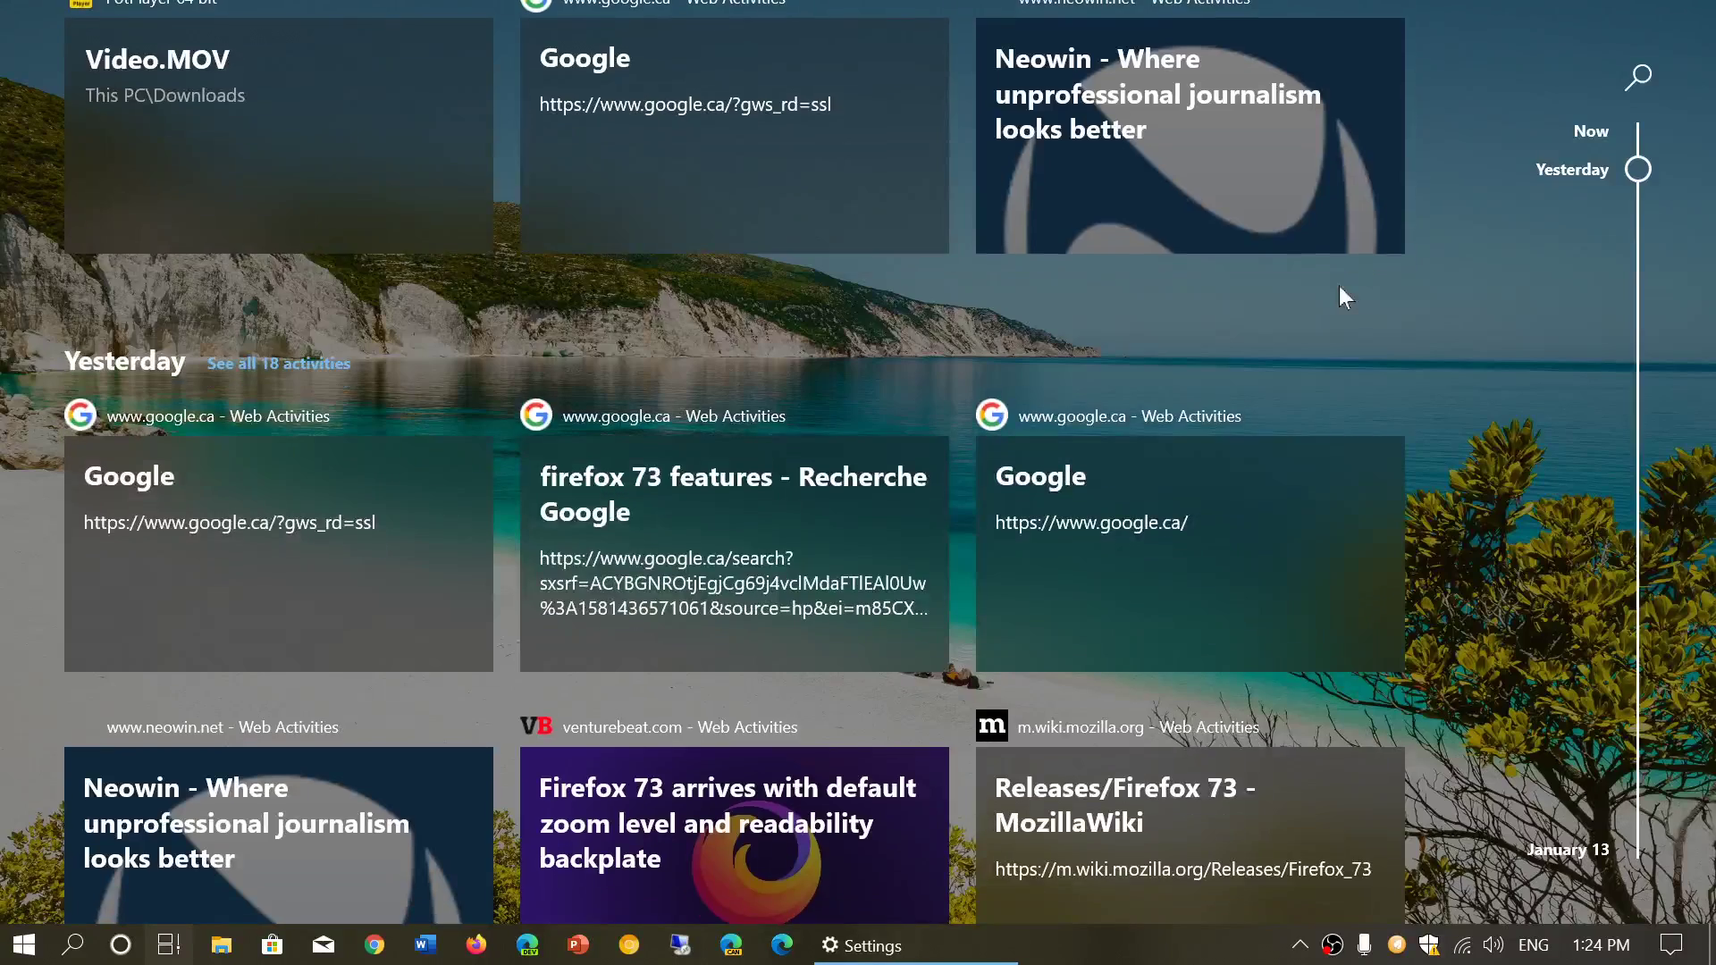
scroll(1339, 285, down, 3)
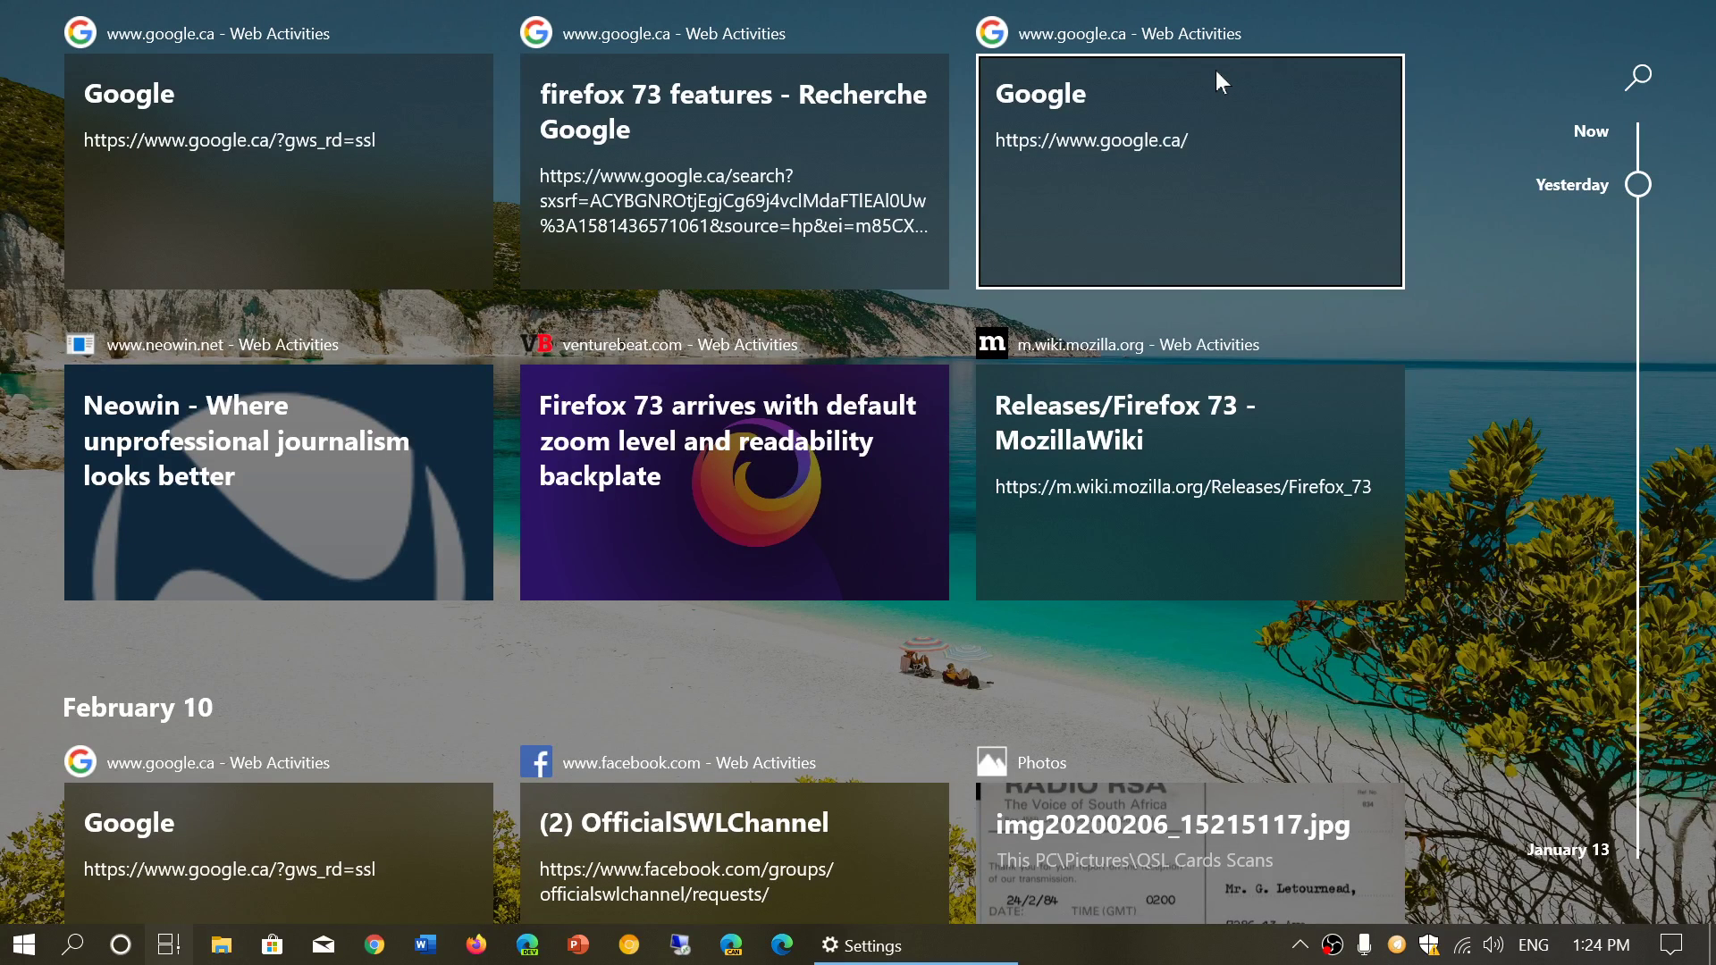
key(Escape)
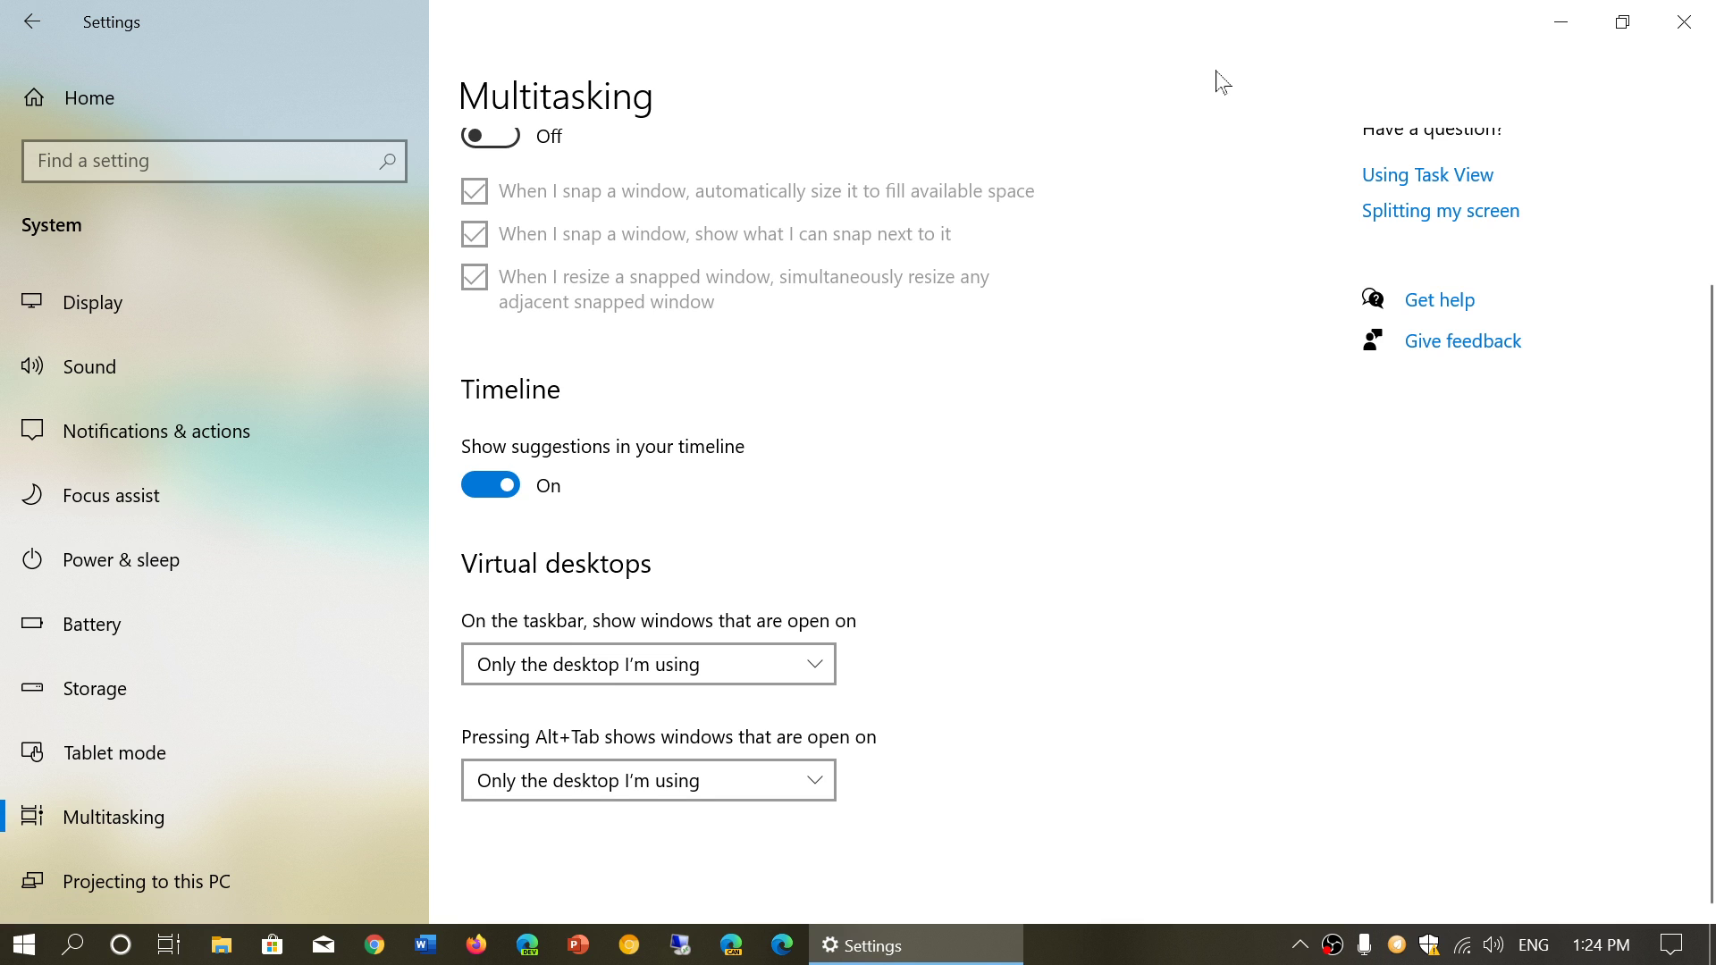
scroll(1229, 537, down, 1)
scroll(1229, 537, up, 1)
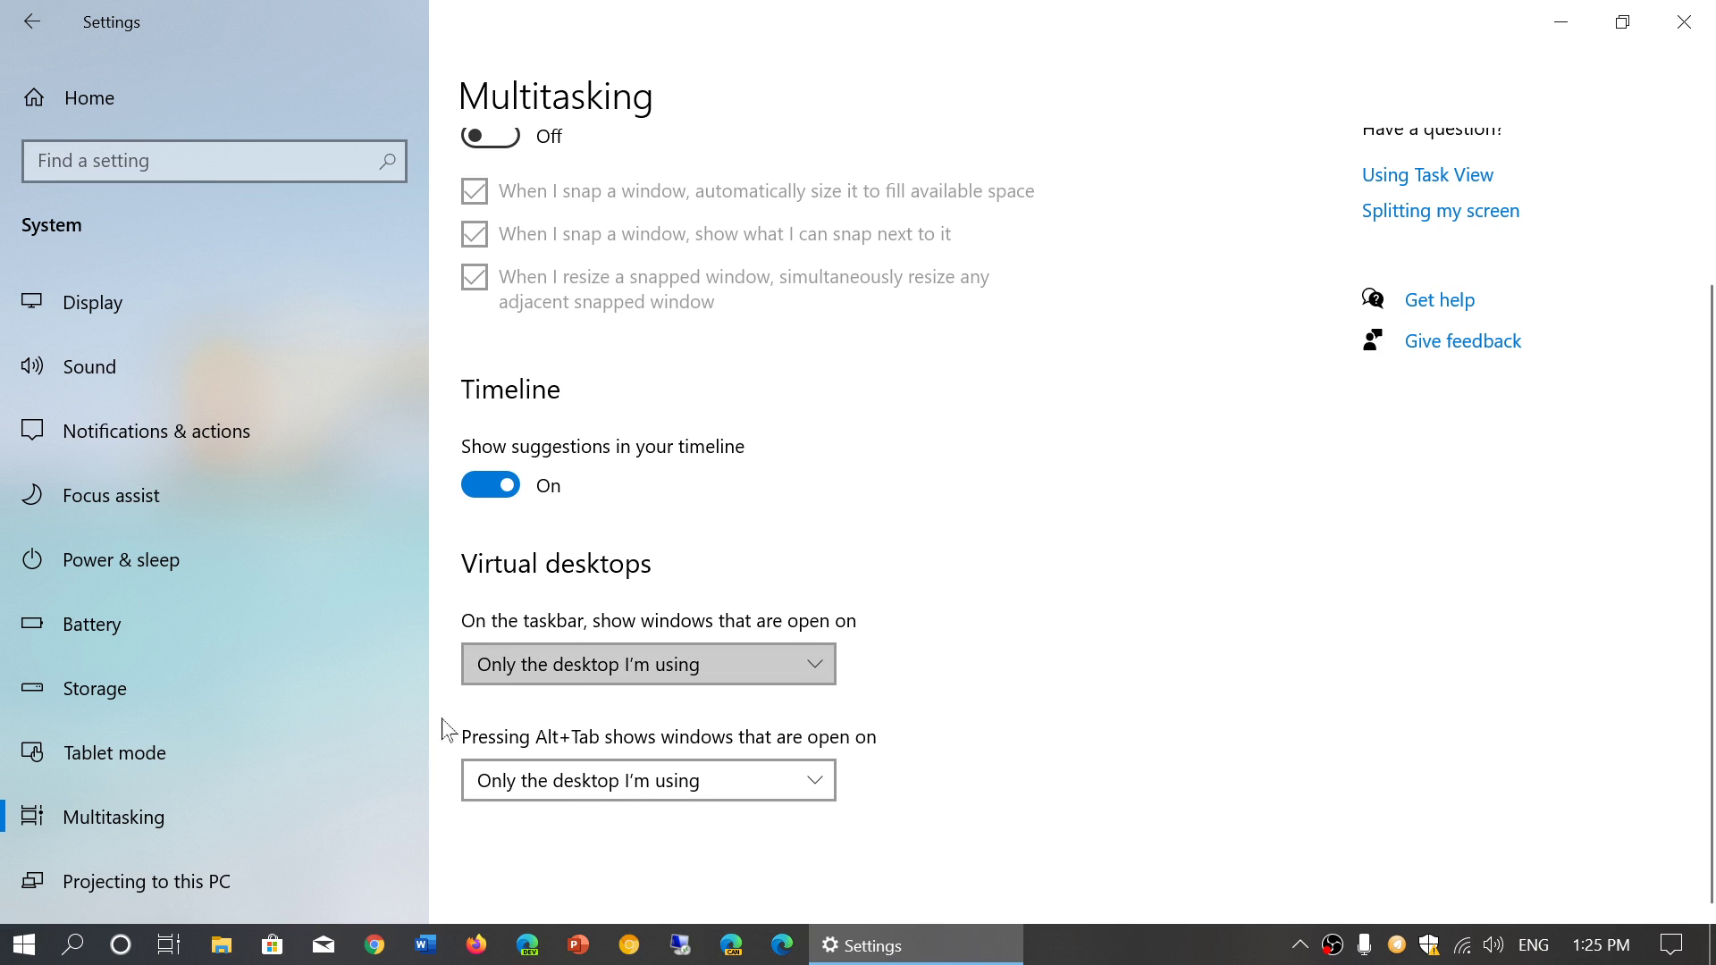
- Create Desktop 2 in Task View, visit it, then return to Desktop 1 with Settings
click(167, 945)
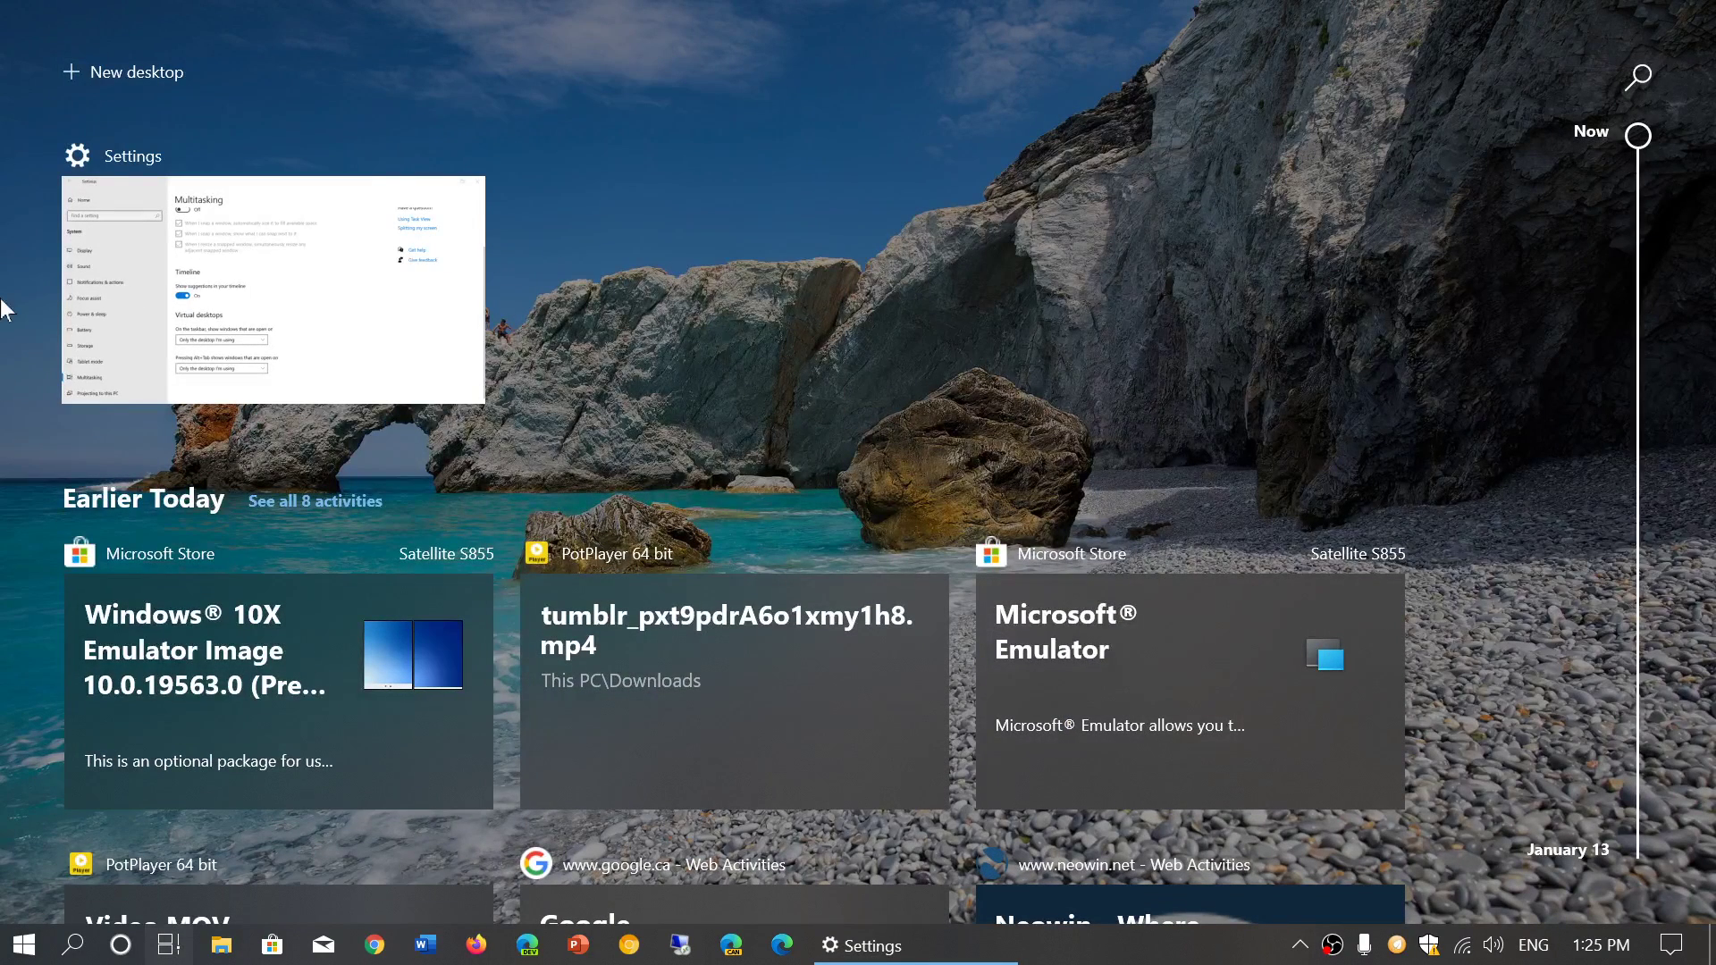
click(86, 68)
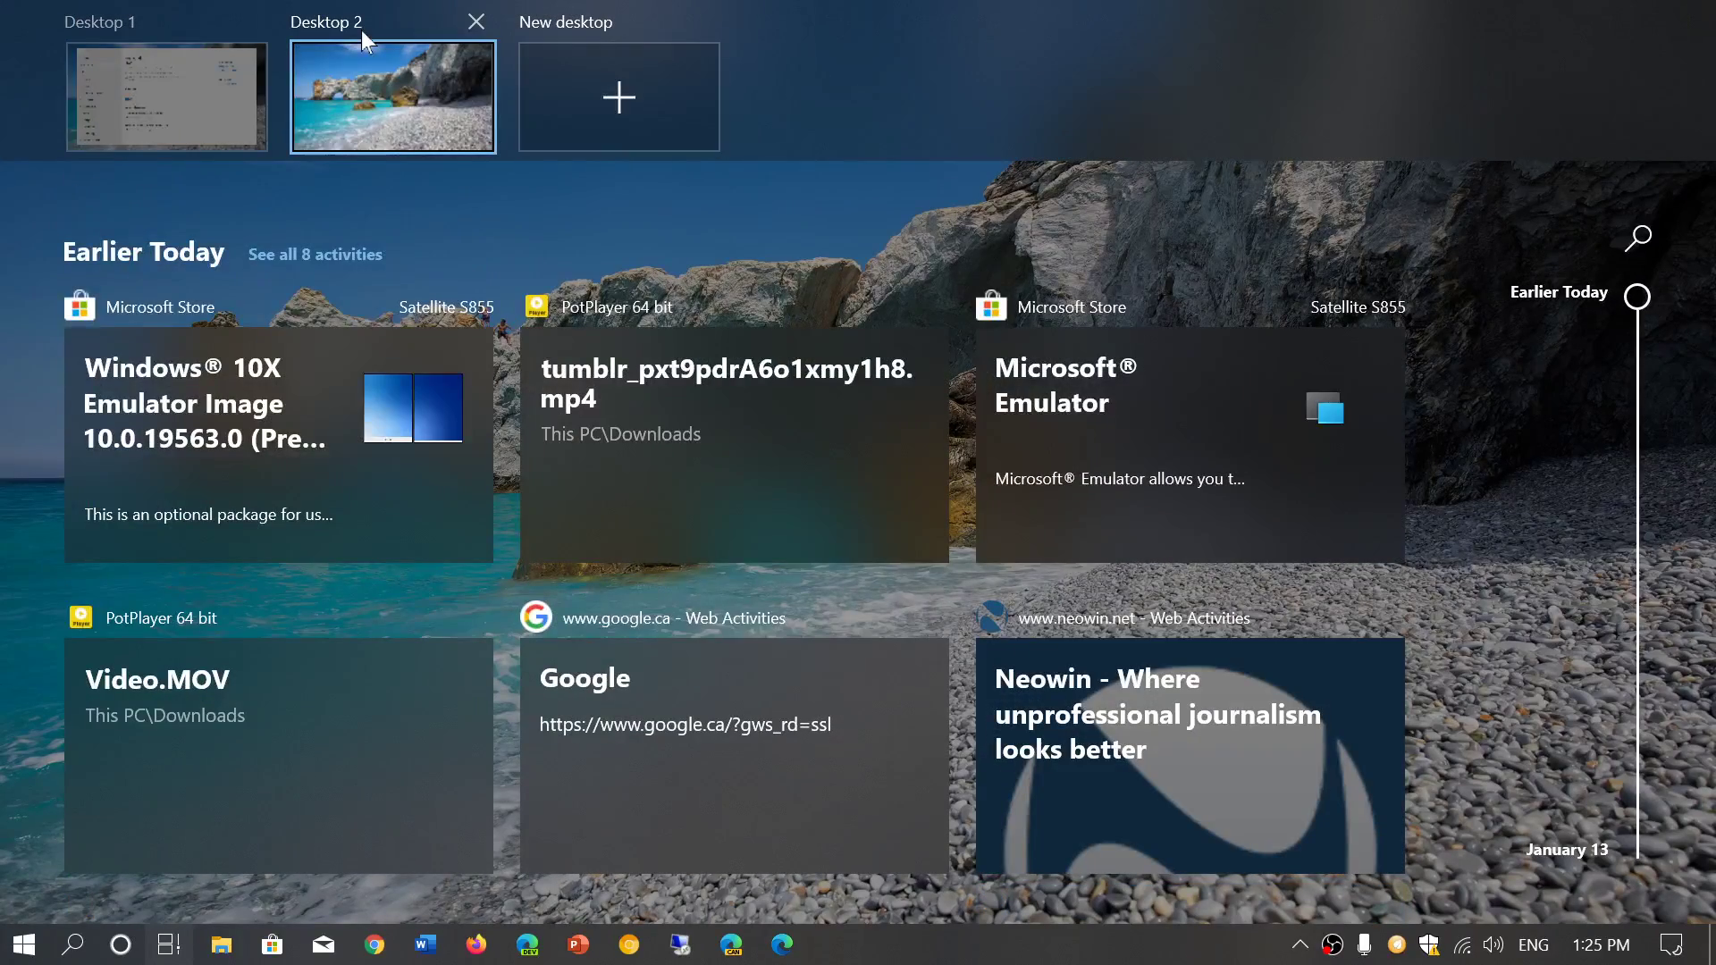
click(352, 51)
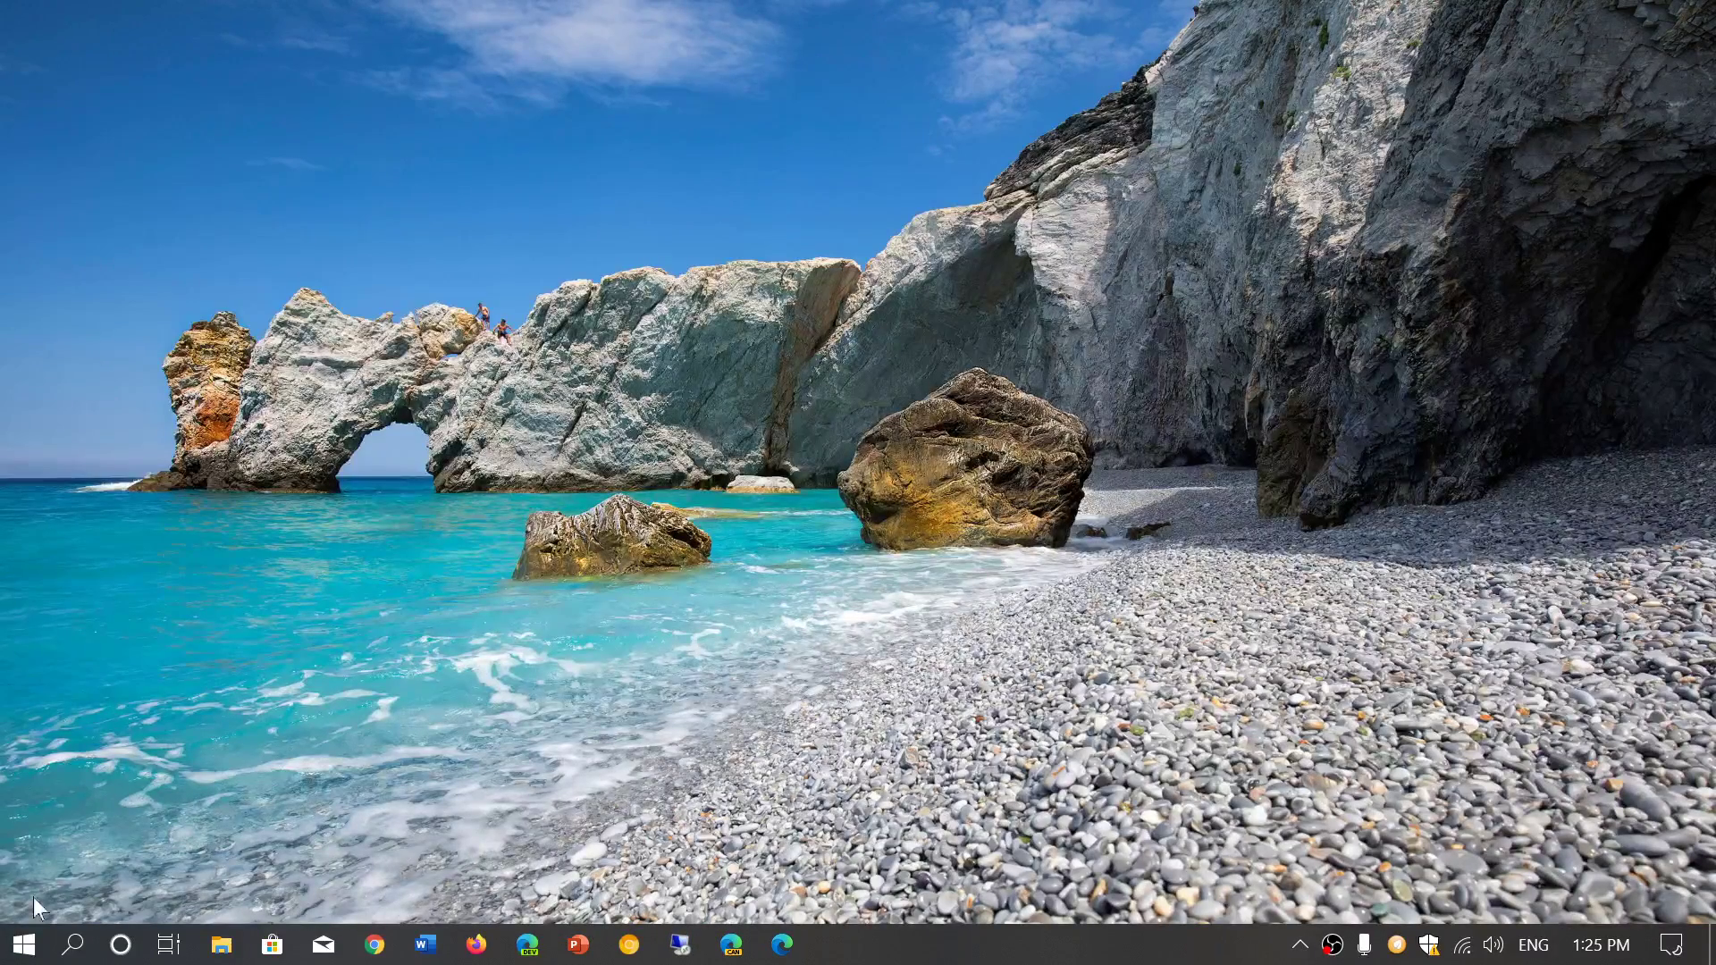
click(168, 944)
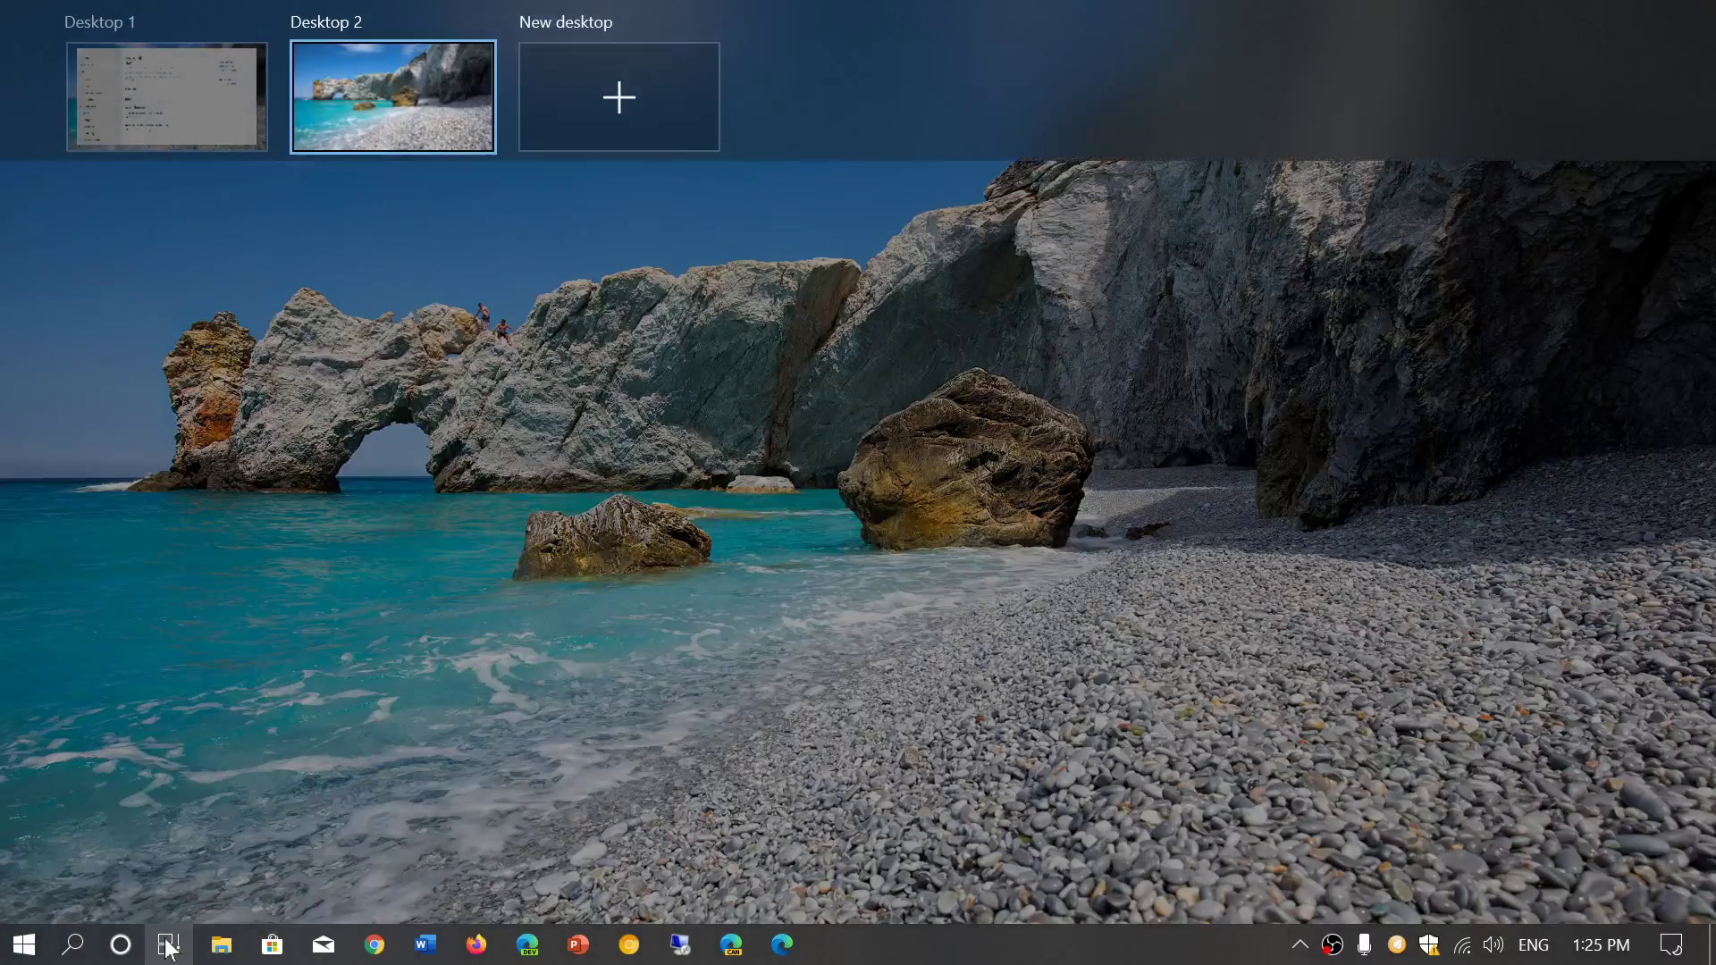
click(135, 84)
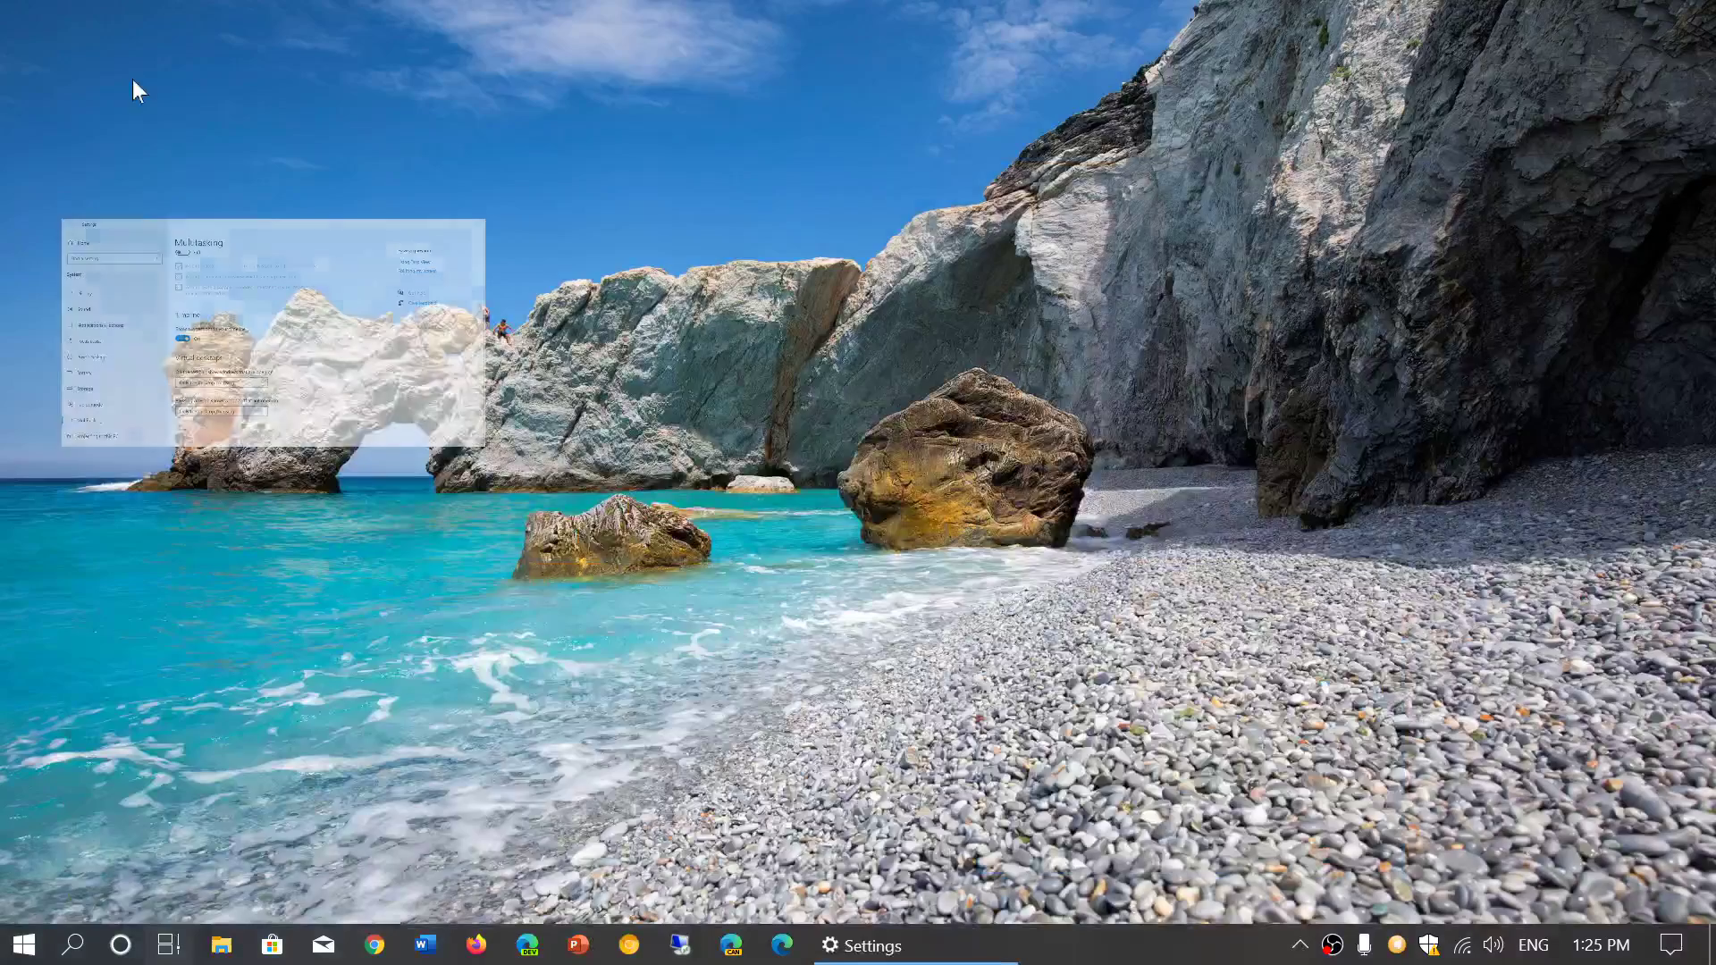
scroll(1095, 606, down, 1)
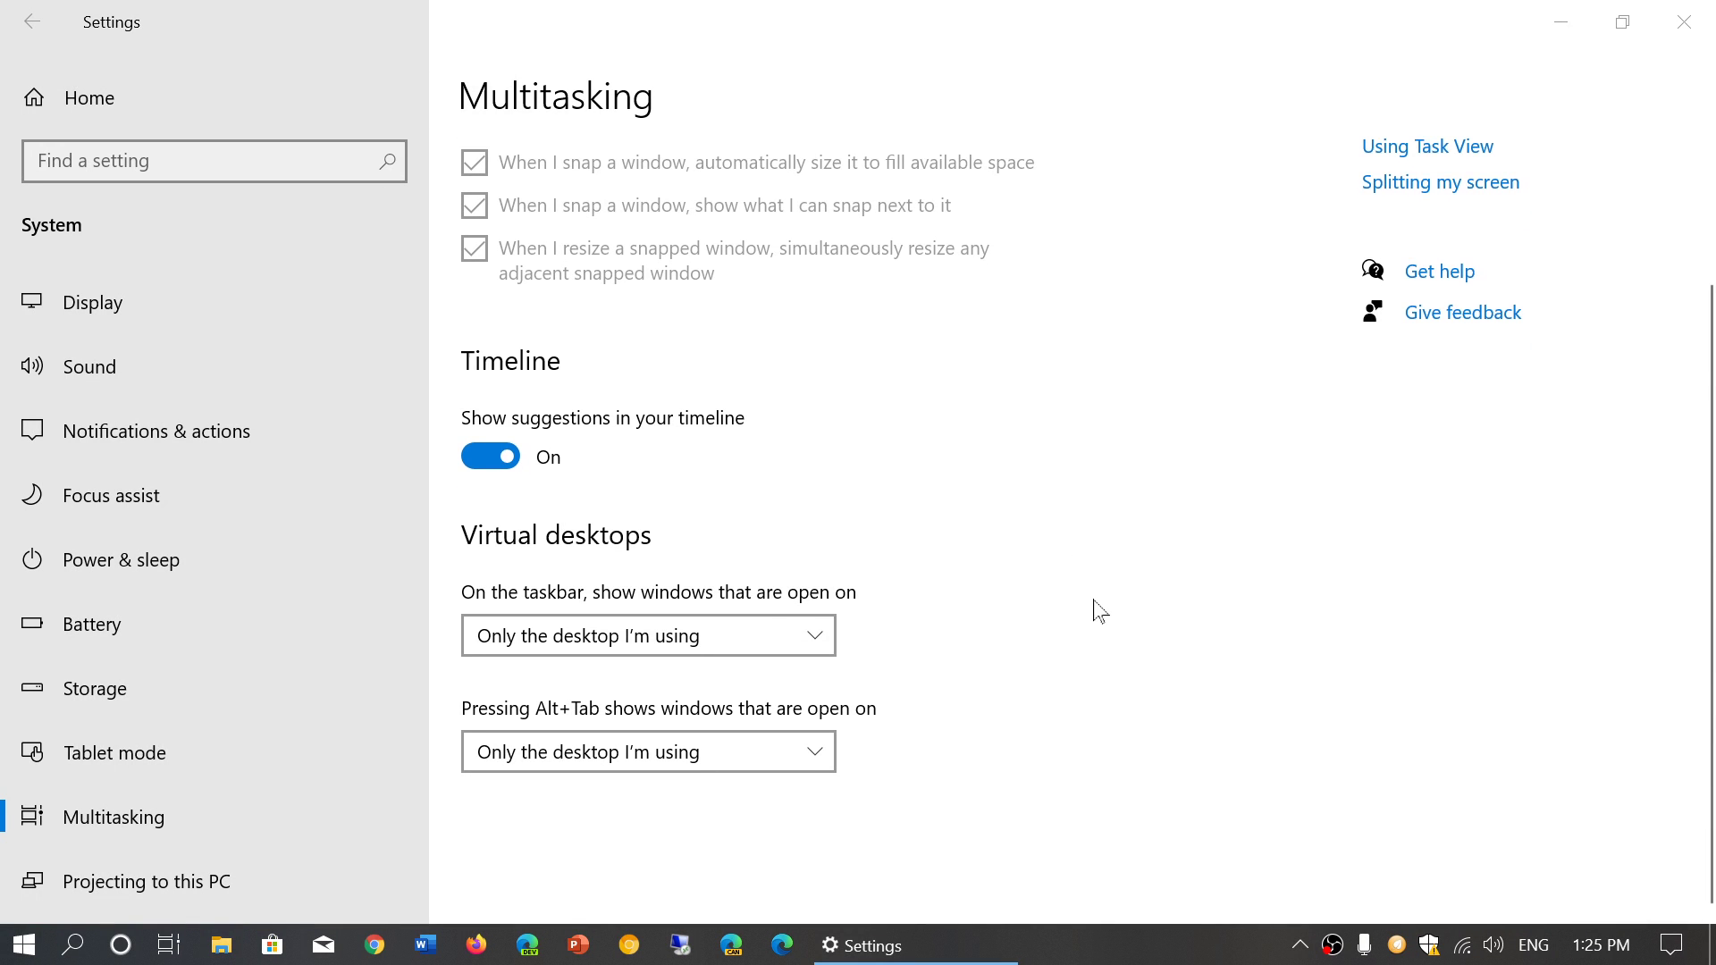
scroll(1096, 612, up, 1)
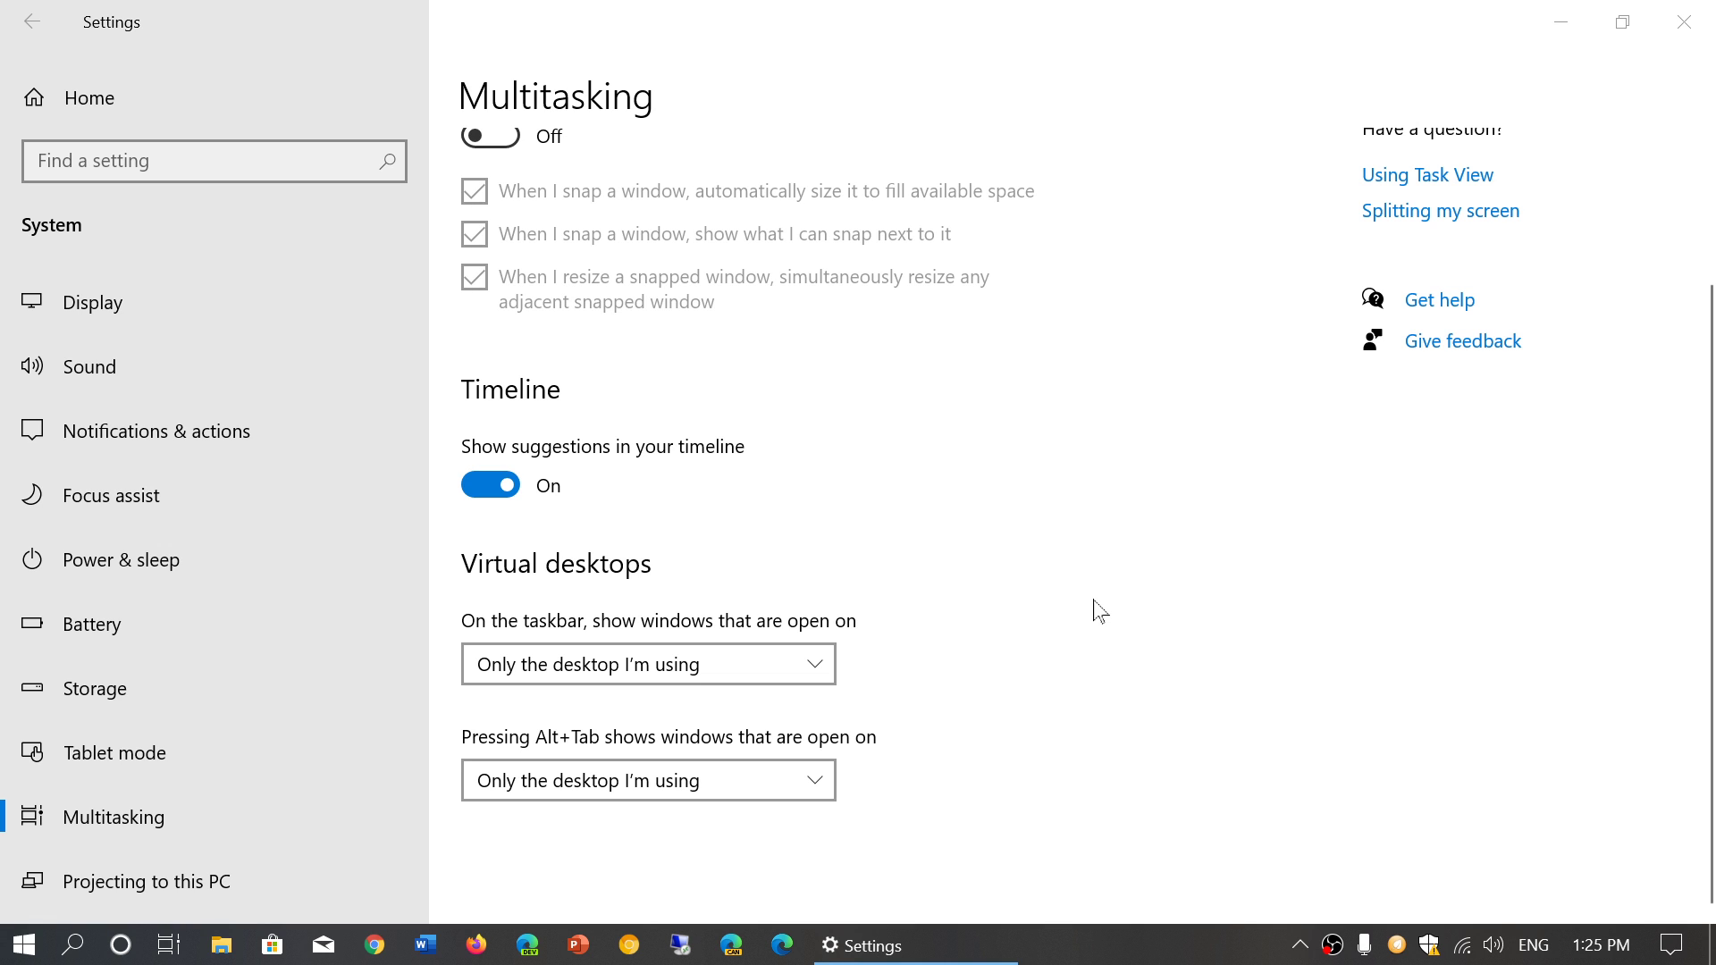
click(730, 661)
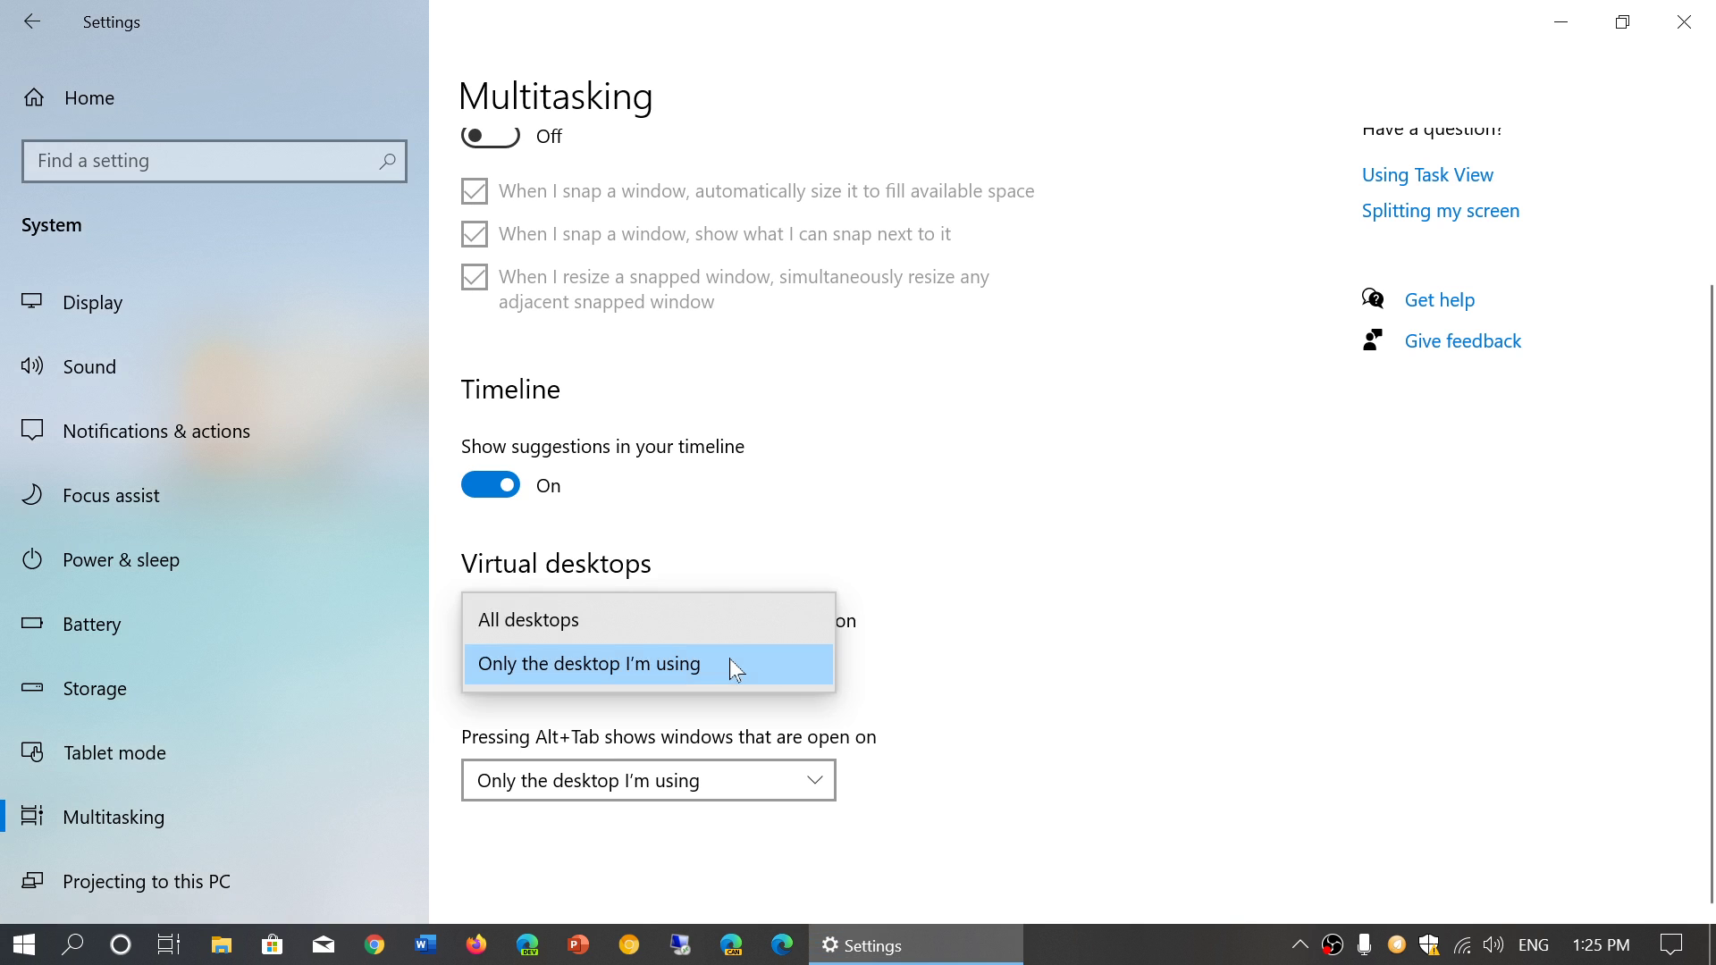
click(730, 662)
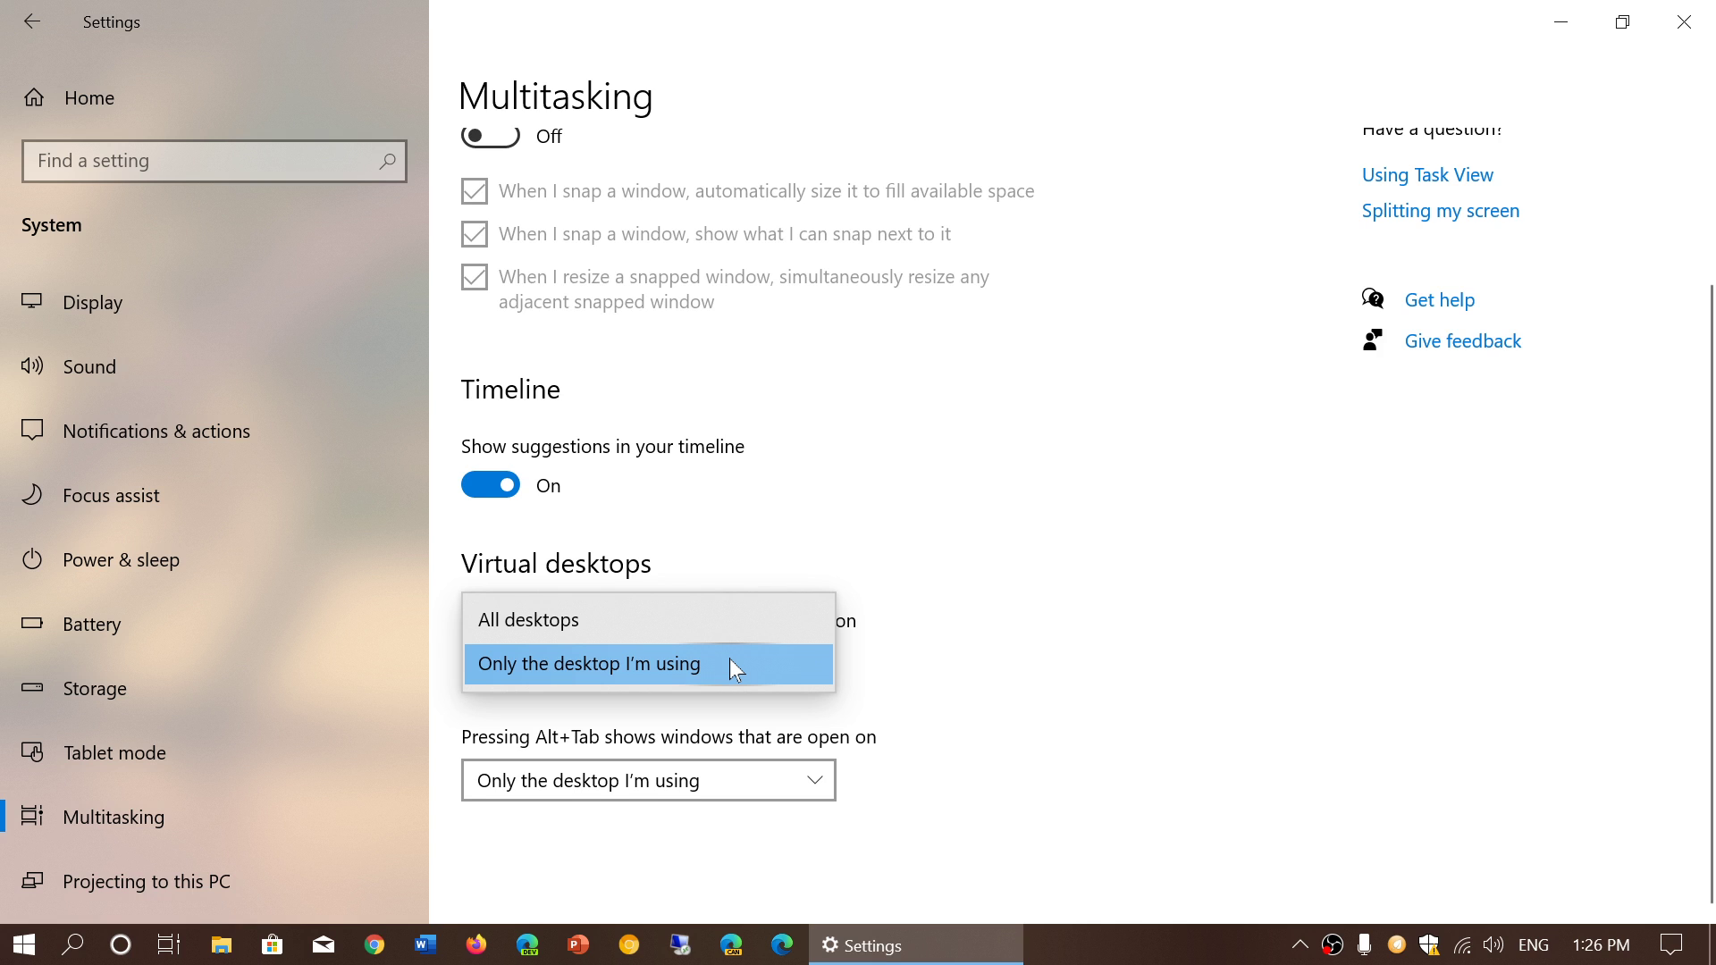
click(1020, 524)
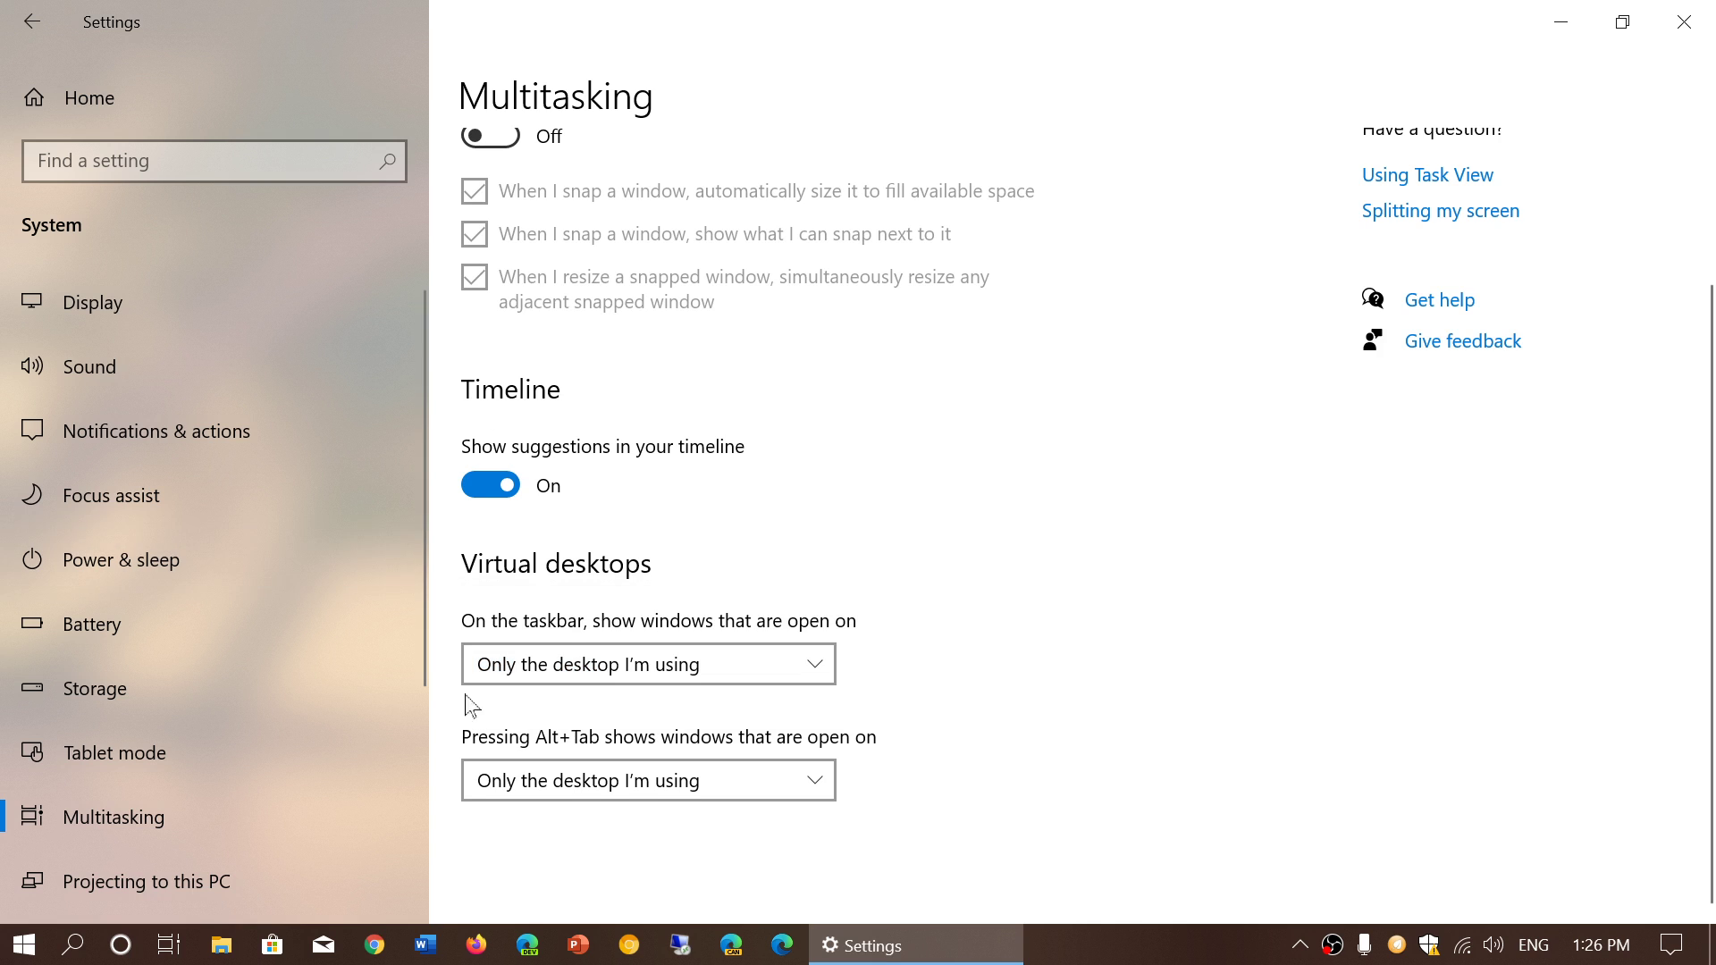
click(661, 663)
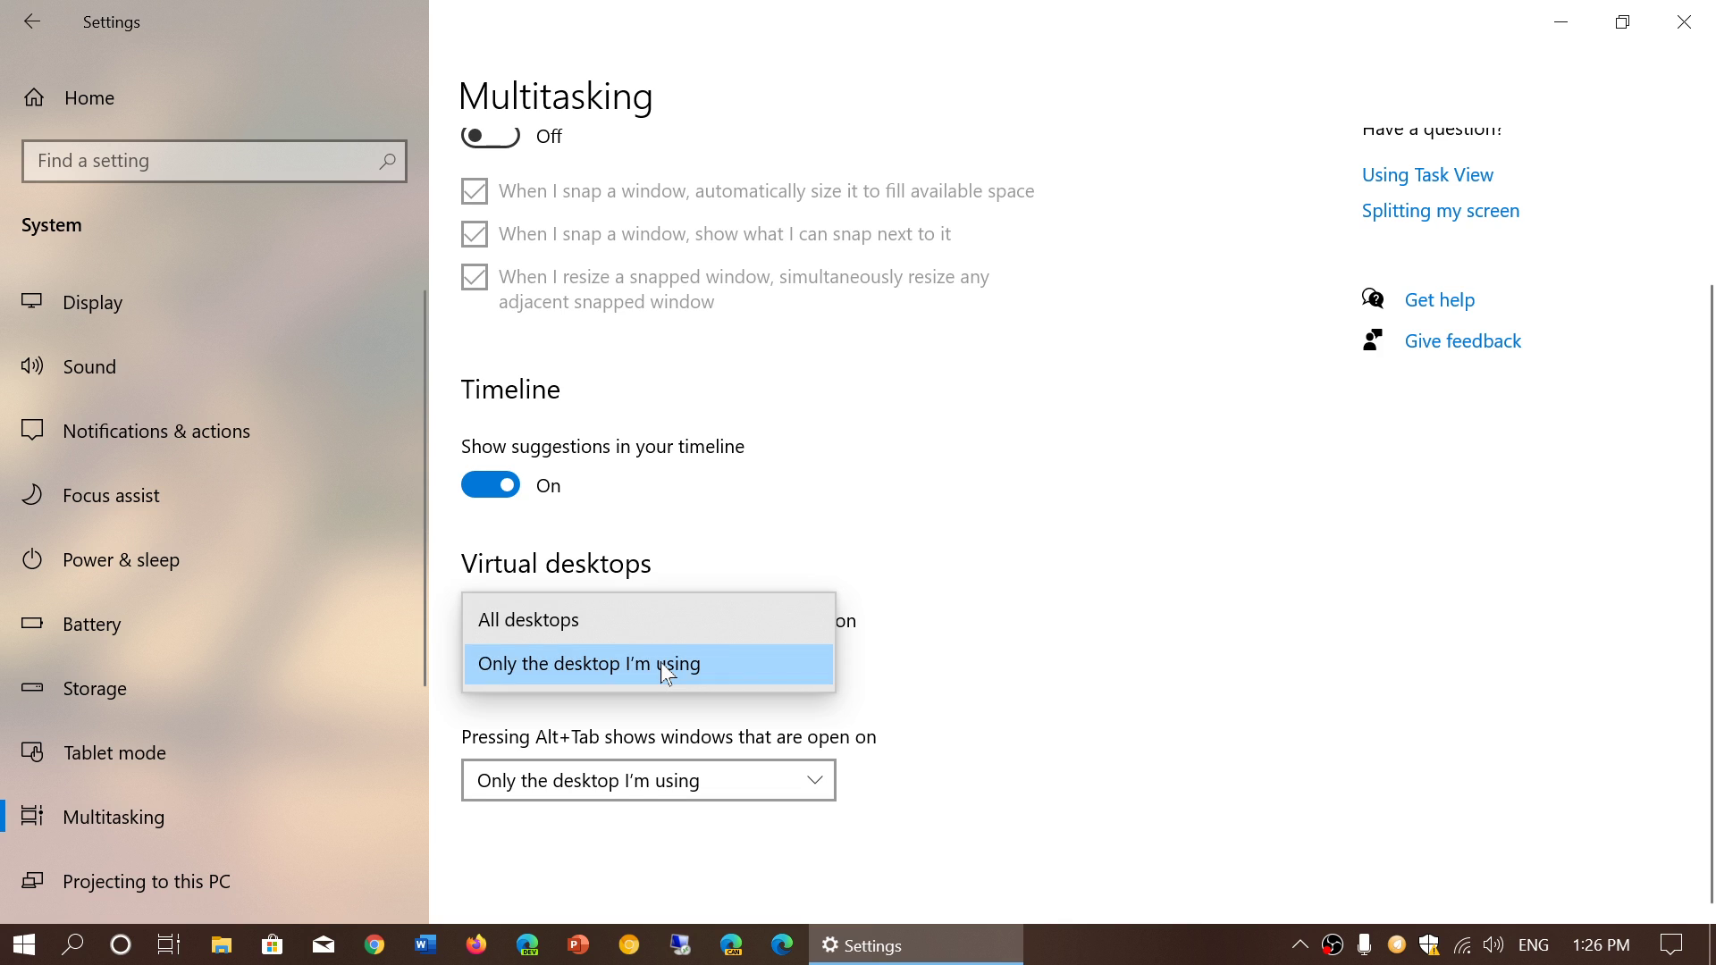
click(665, 614)
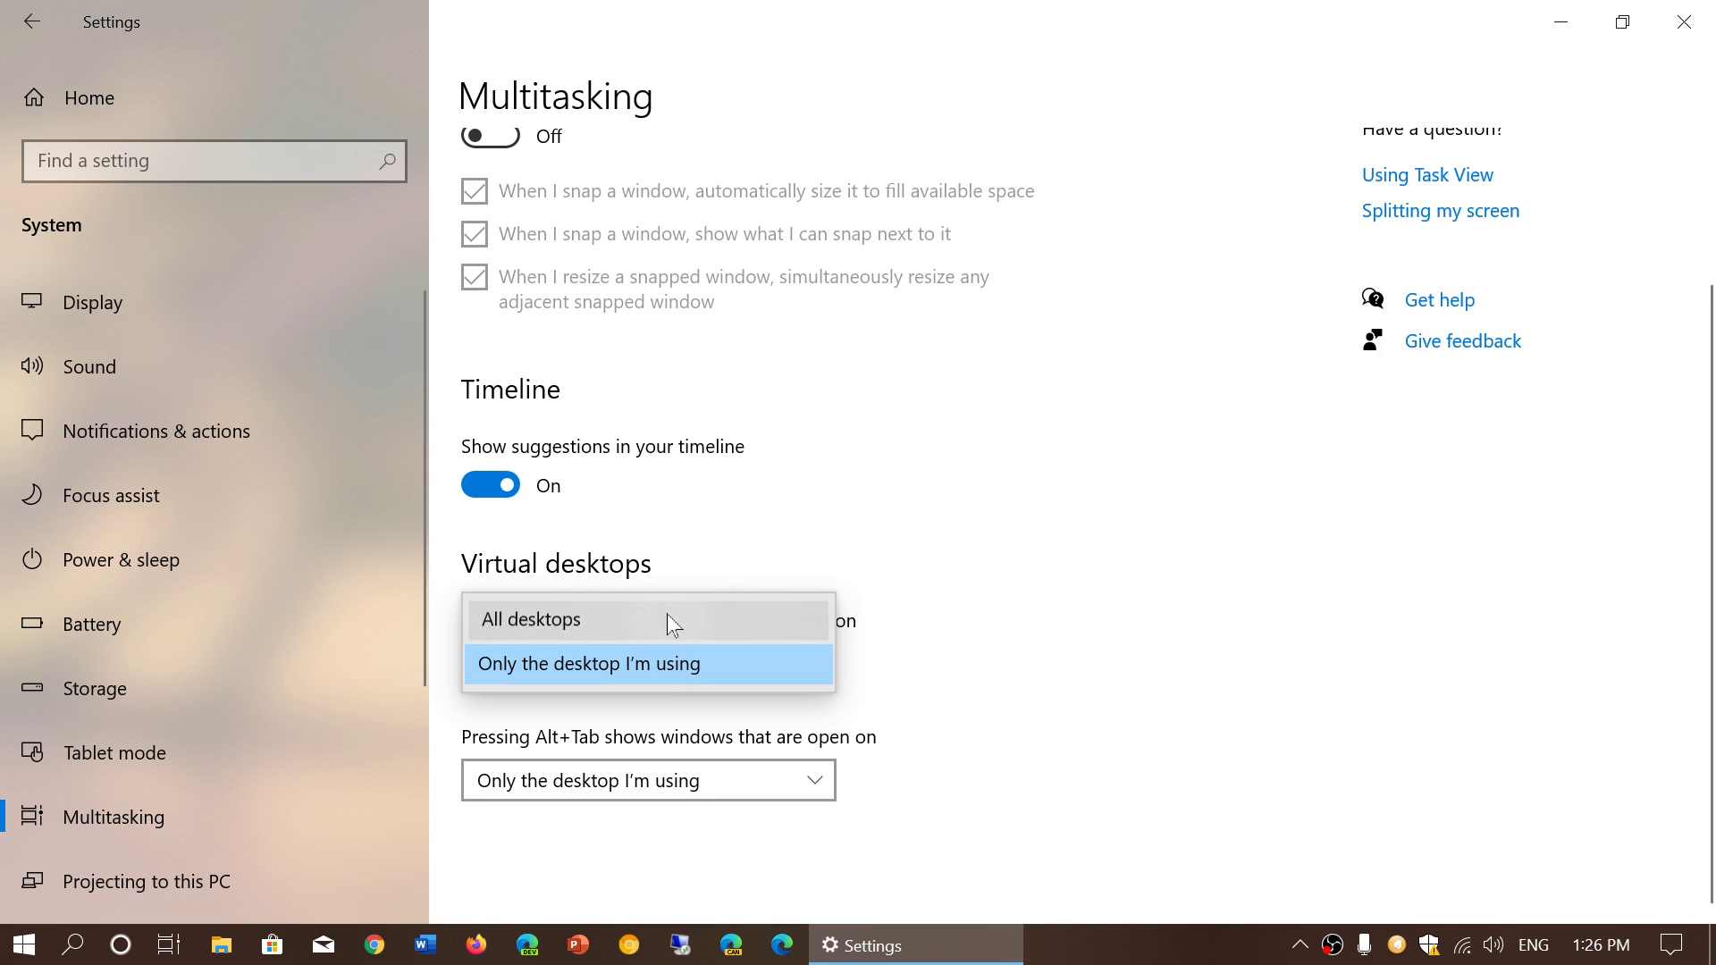
click(674, 778)
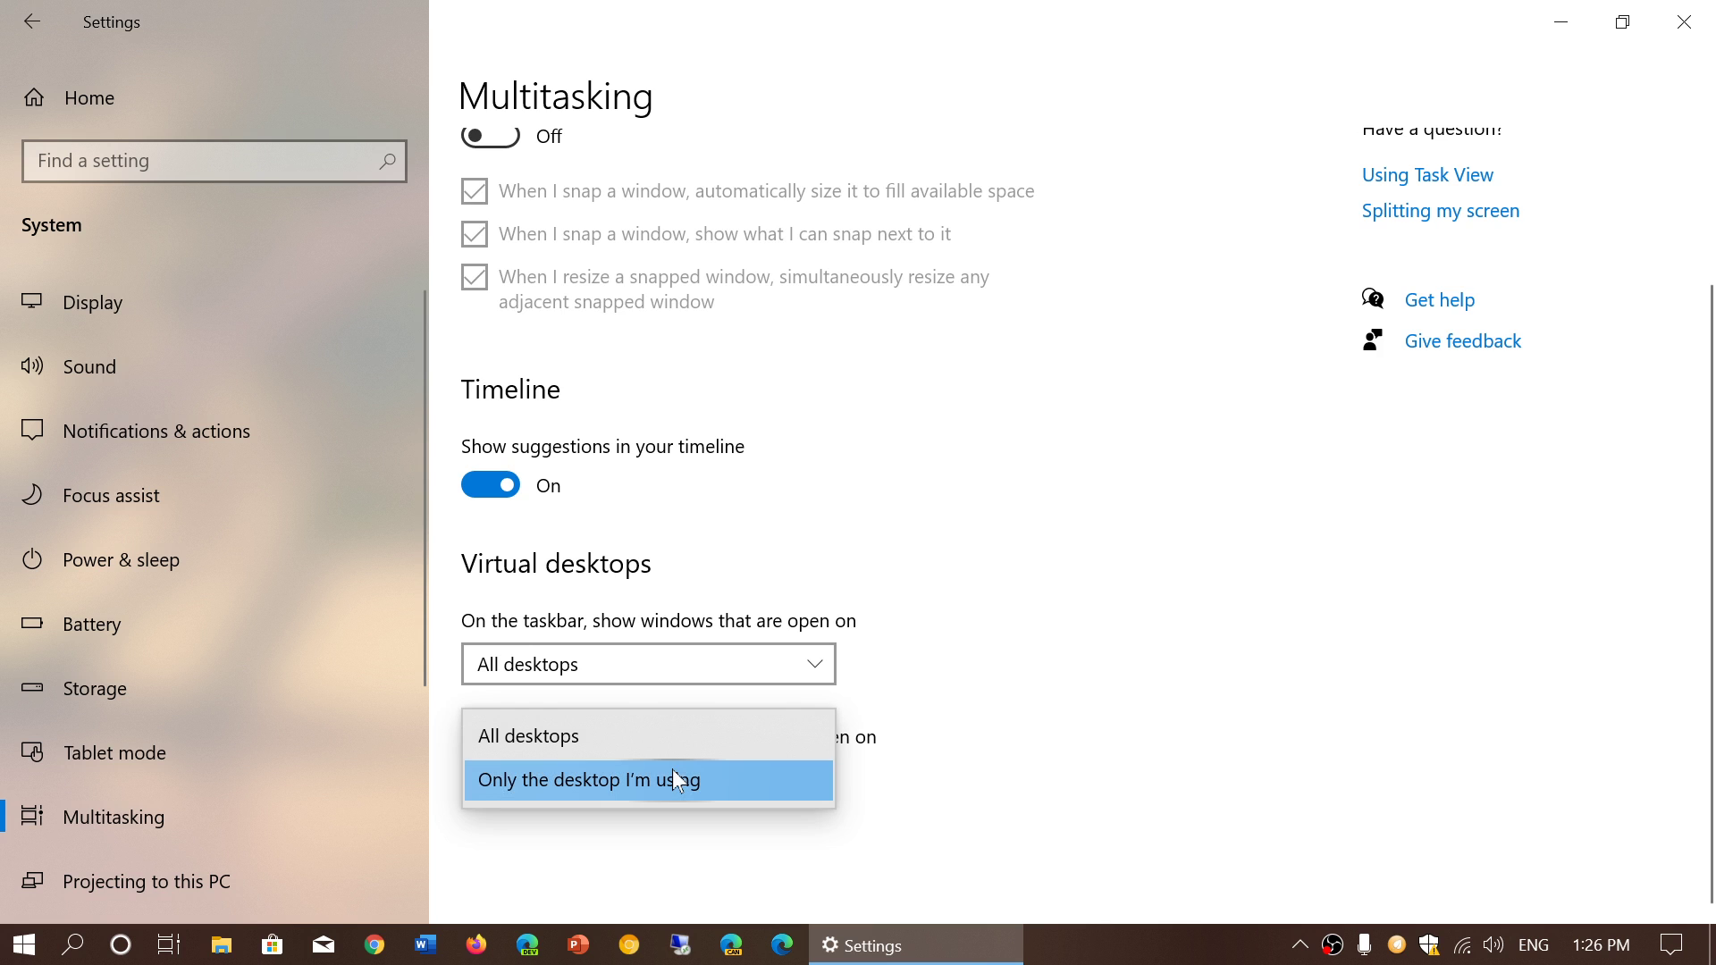
click(1047, 800)
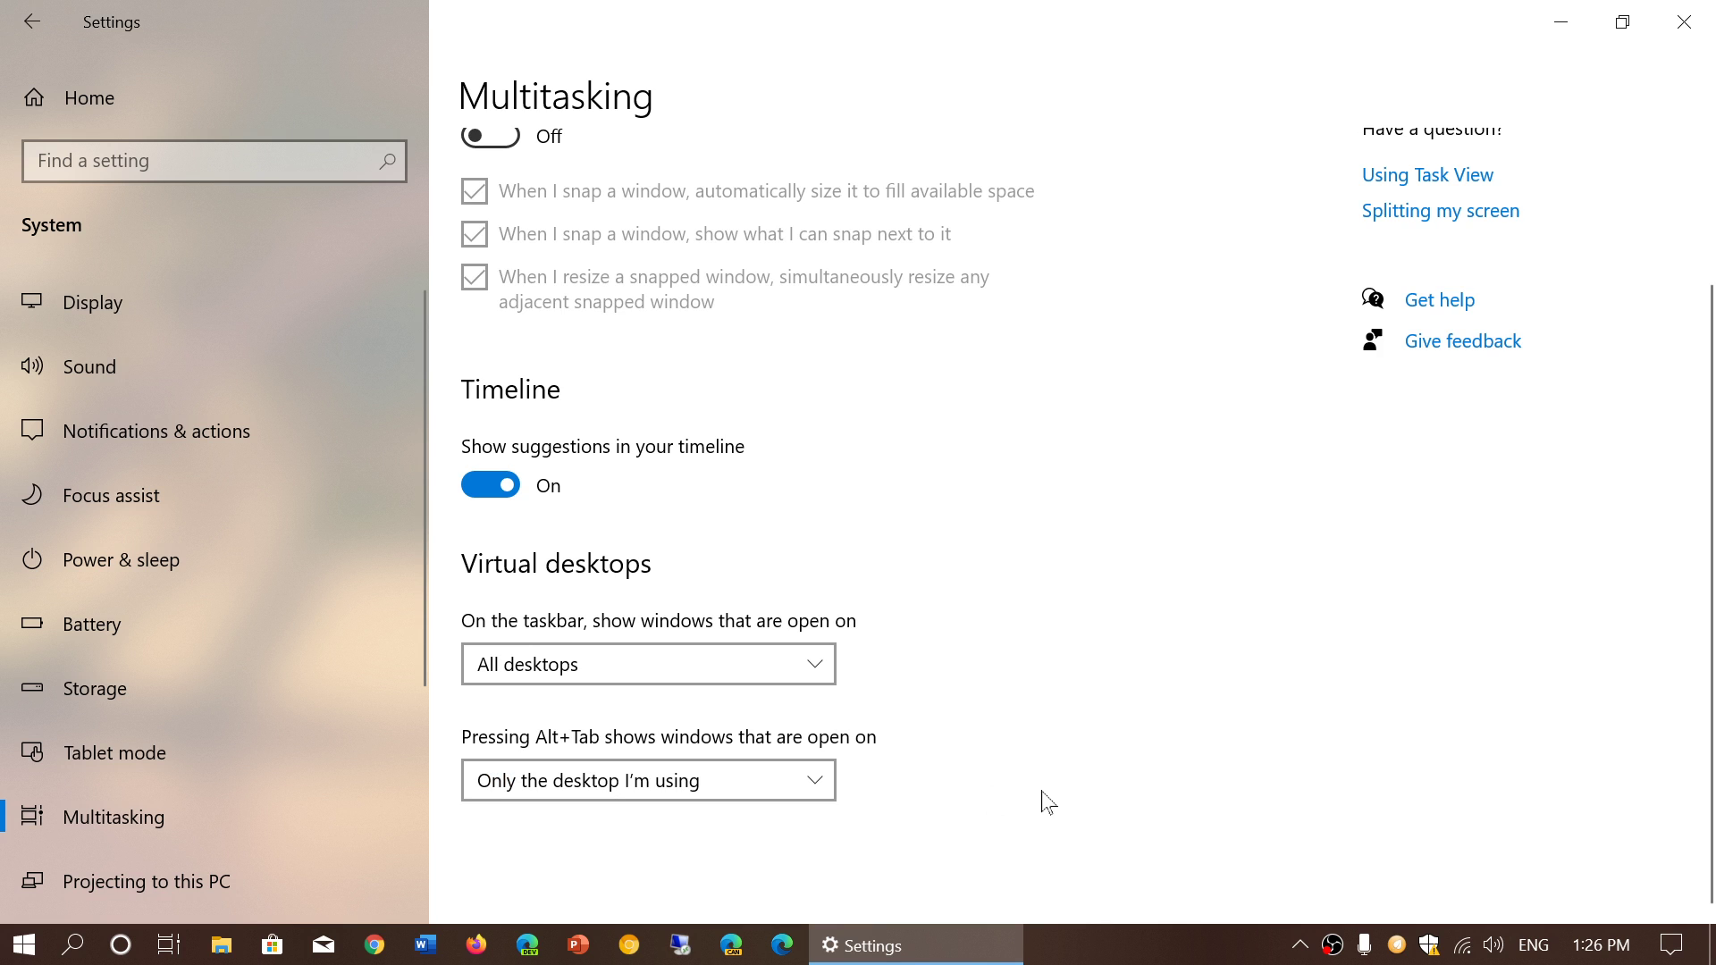
click(707, 792)
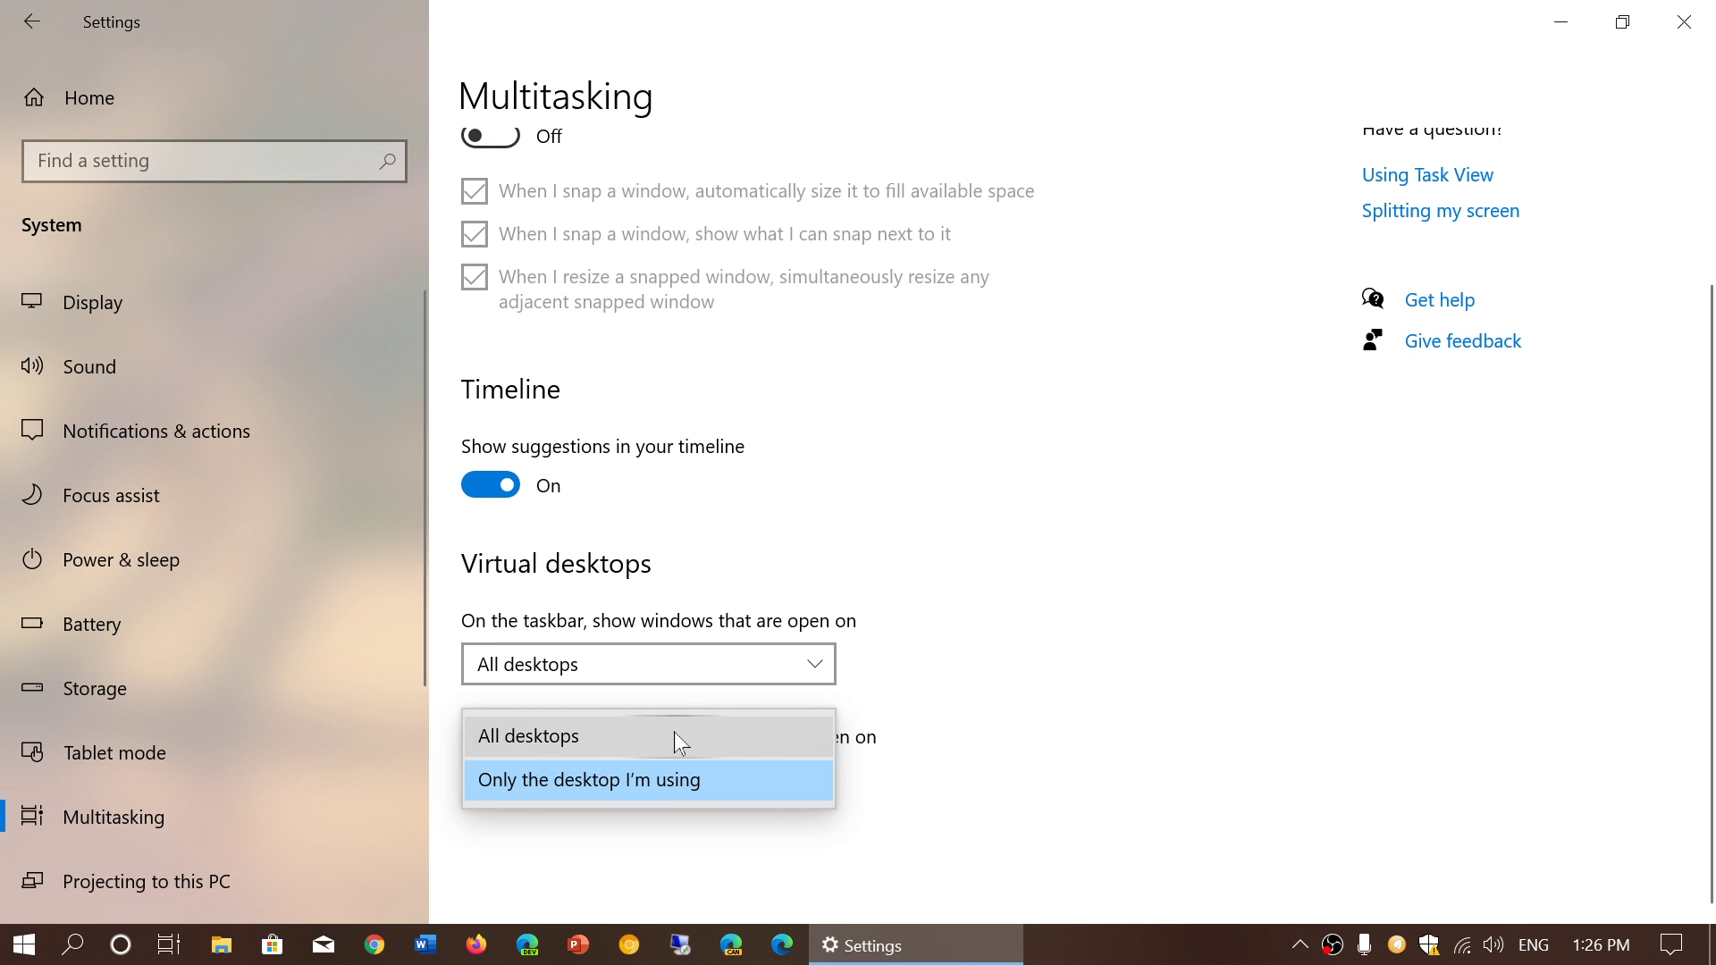
click(786, 663)
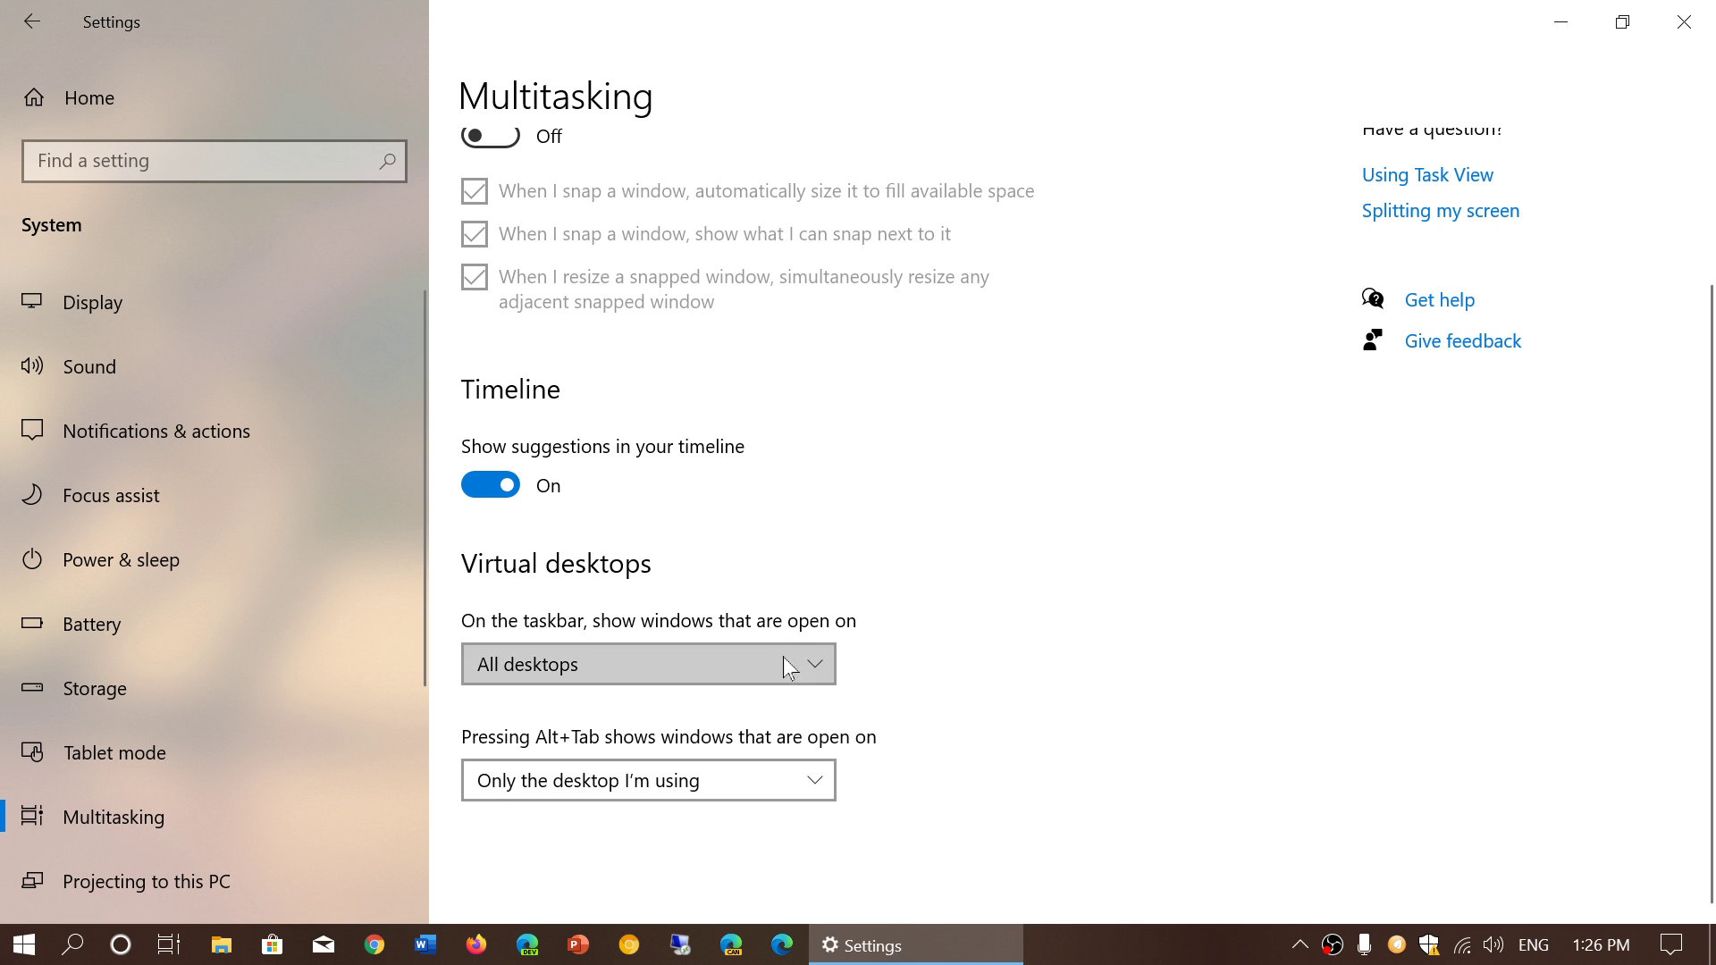
click(784, 657)
click(767, 709)
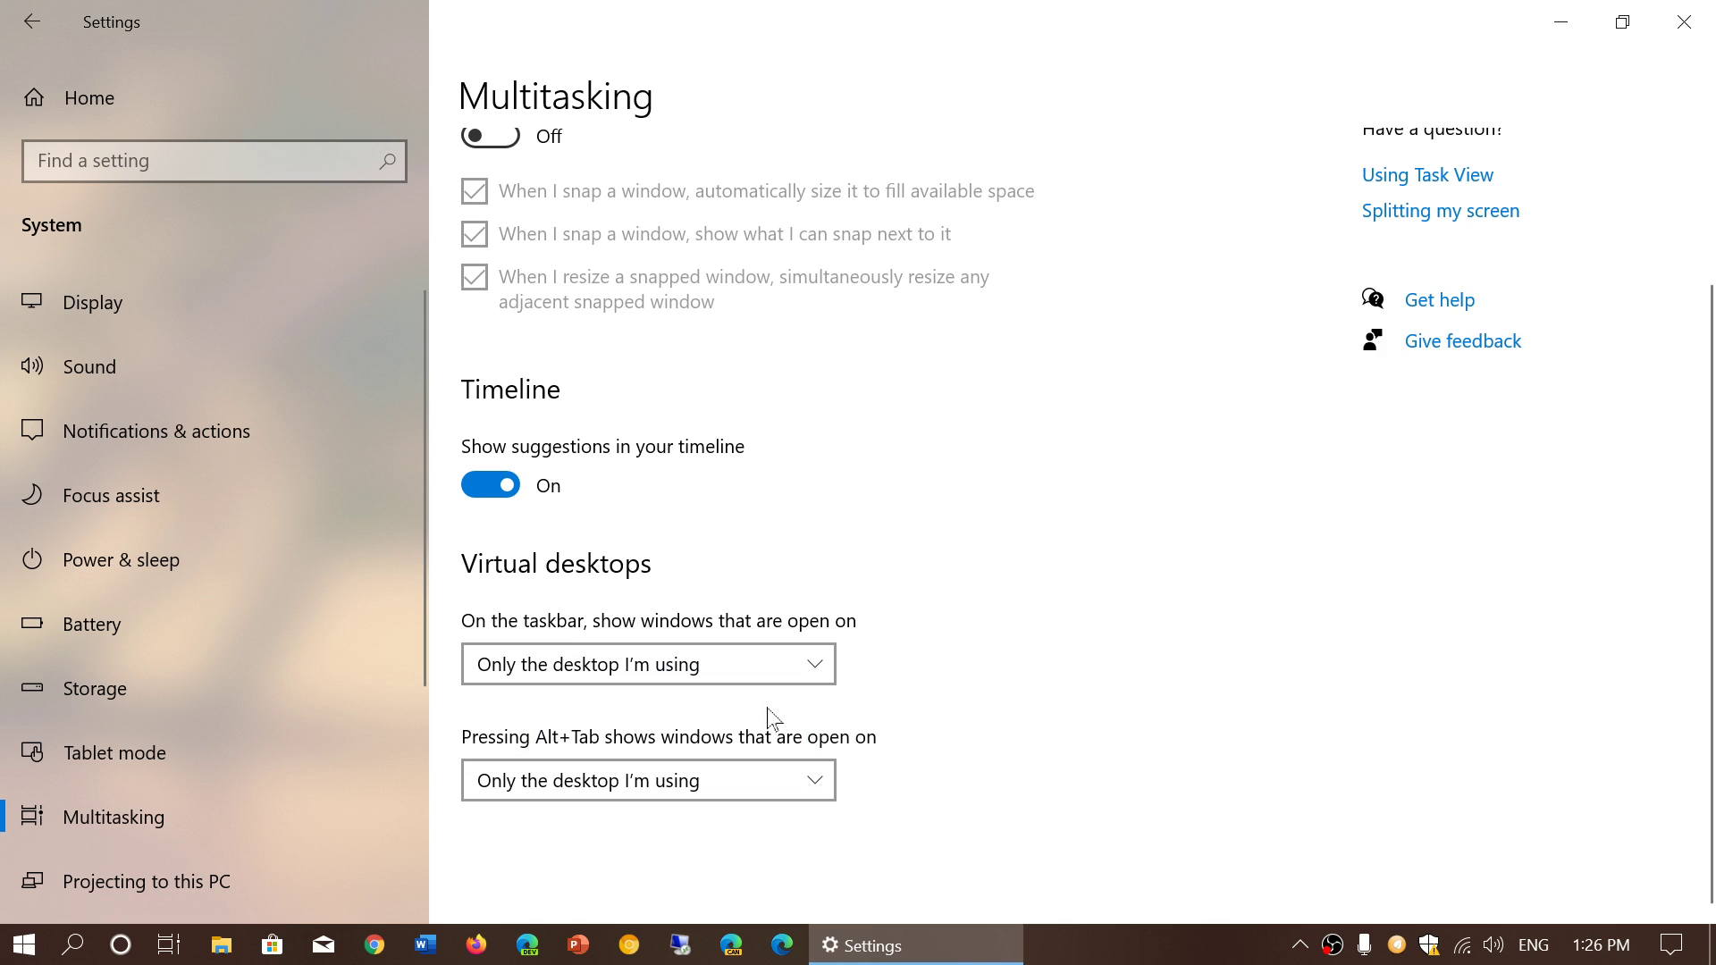
scroll(1229, 615, down, 1)
scroll(1229, 616, up, 1)
scroll(1223, 618, up, 2)
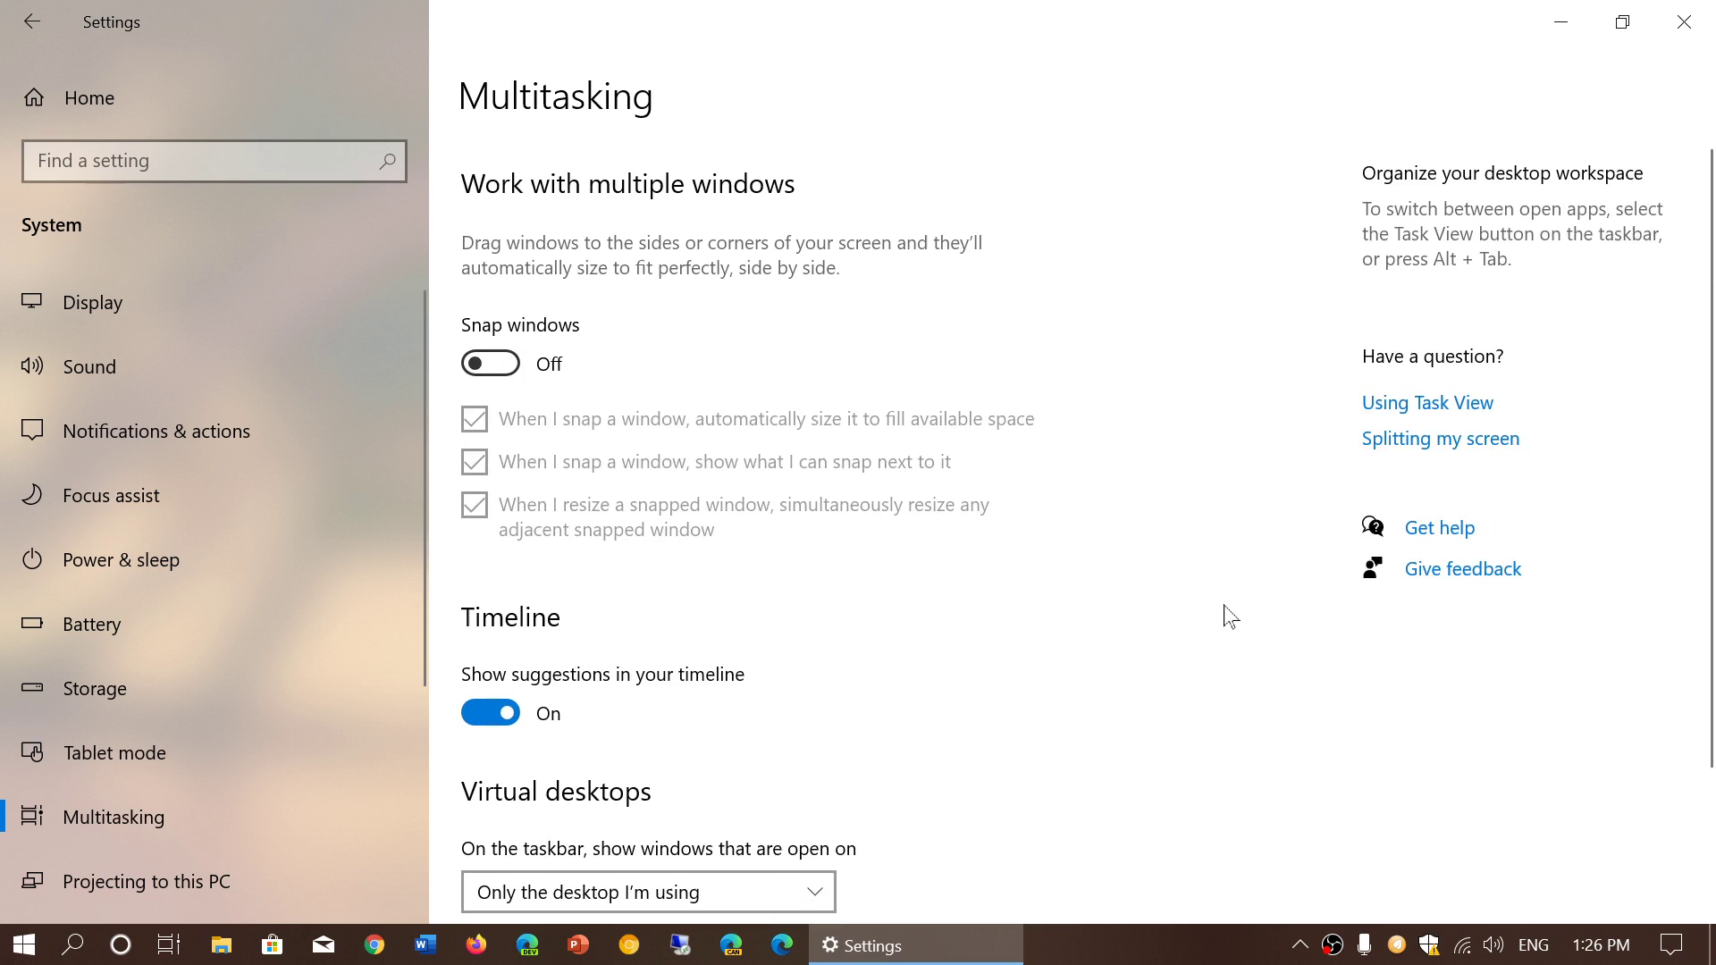
- Close the Settings window, leaving the bare desktop wallpaper
click(1687, 22)
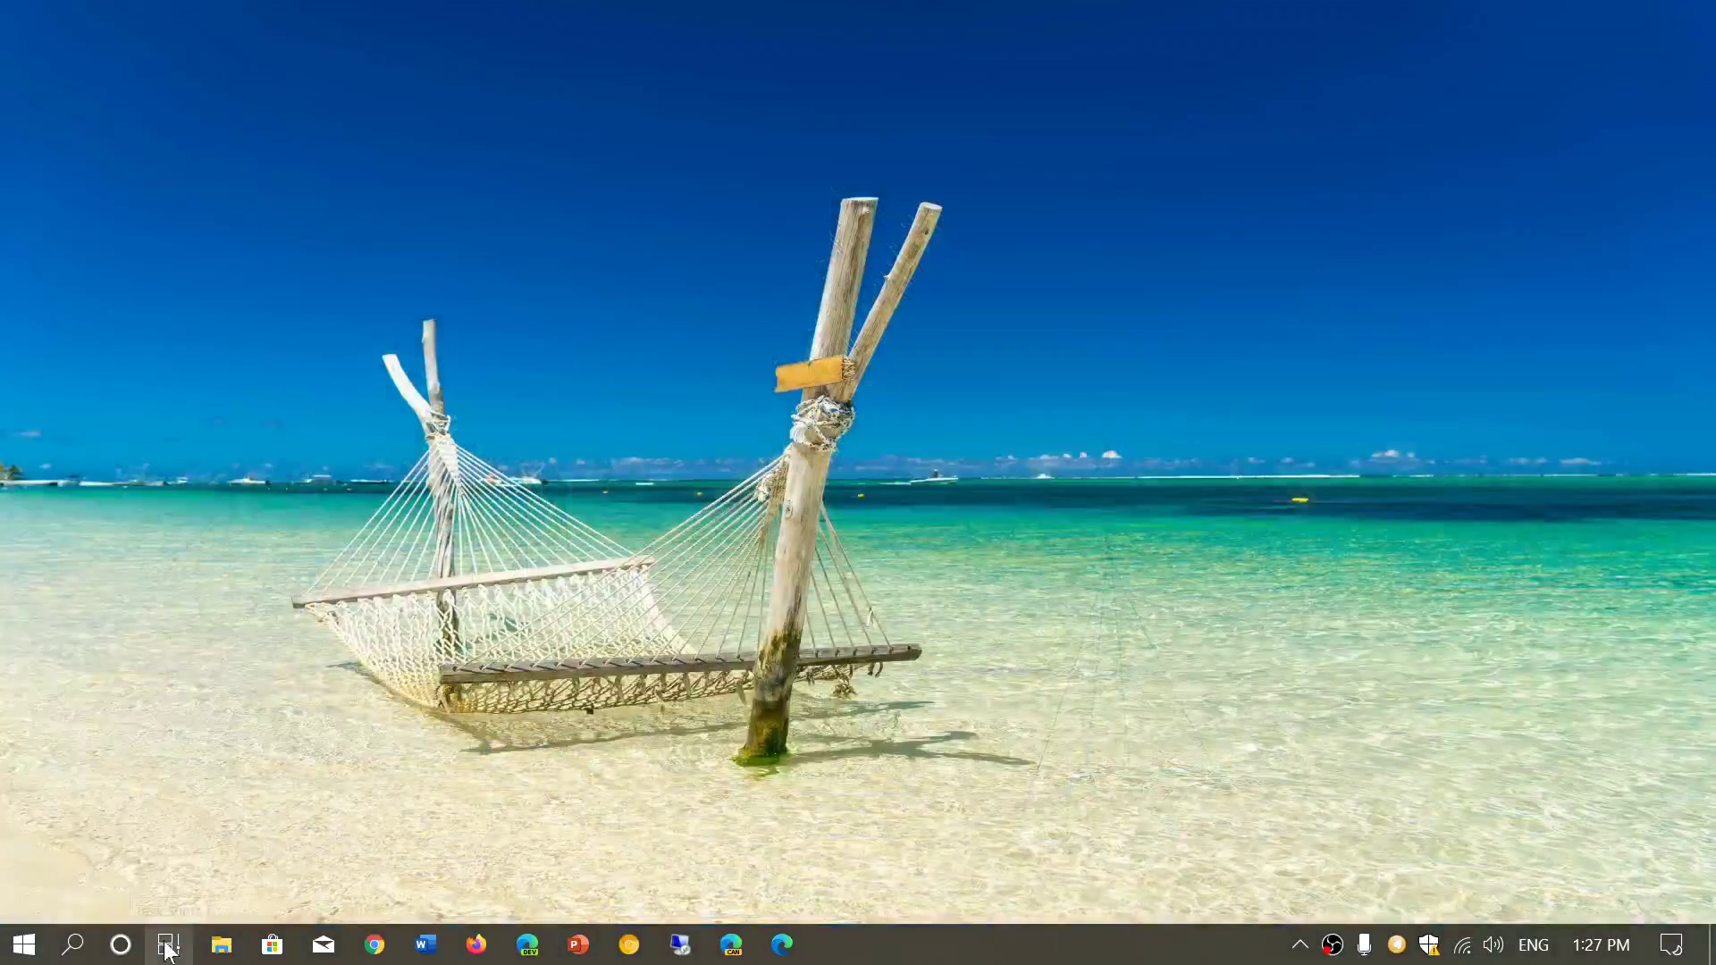
- Switch to Desktop 2, remove it in Task View, and return to the single remaining desktop
click(167, 946)
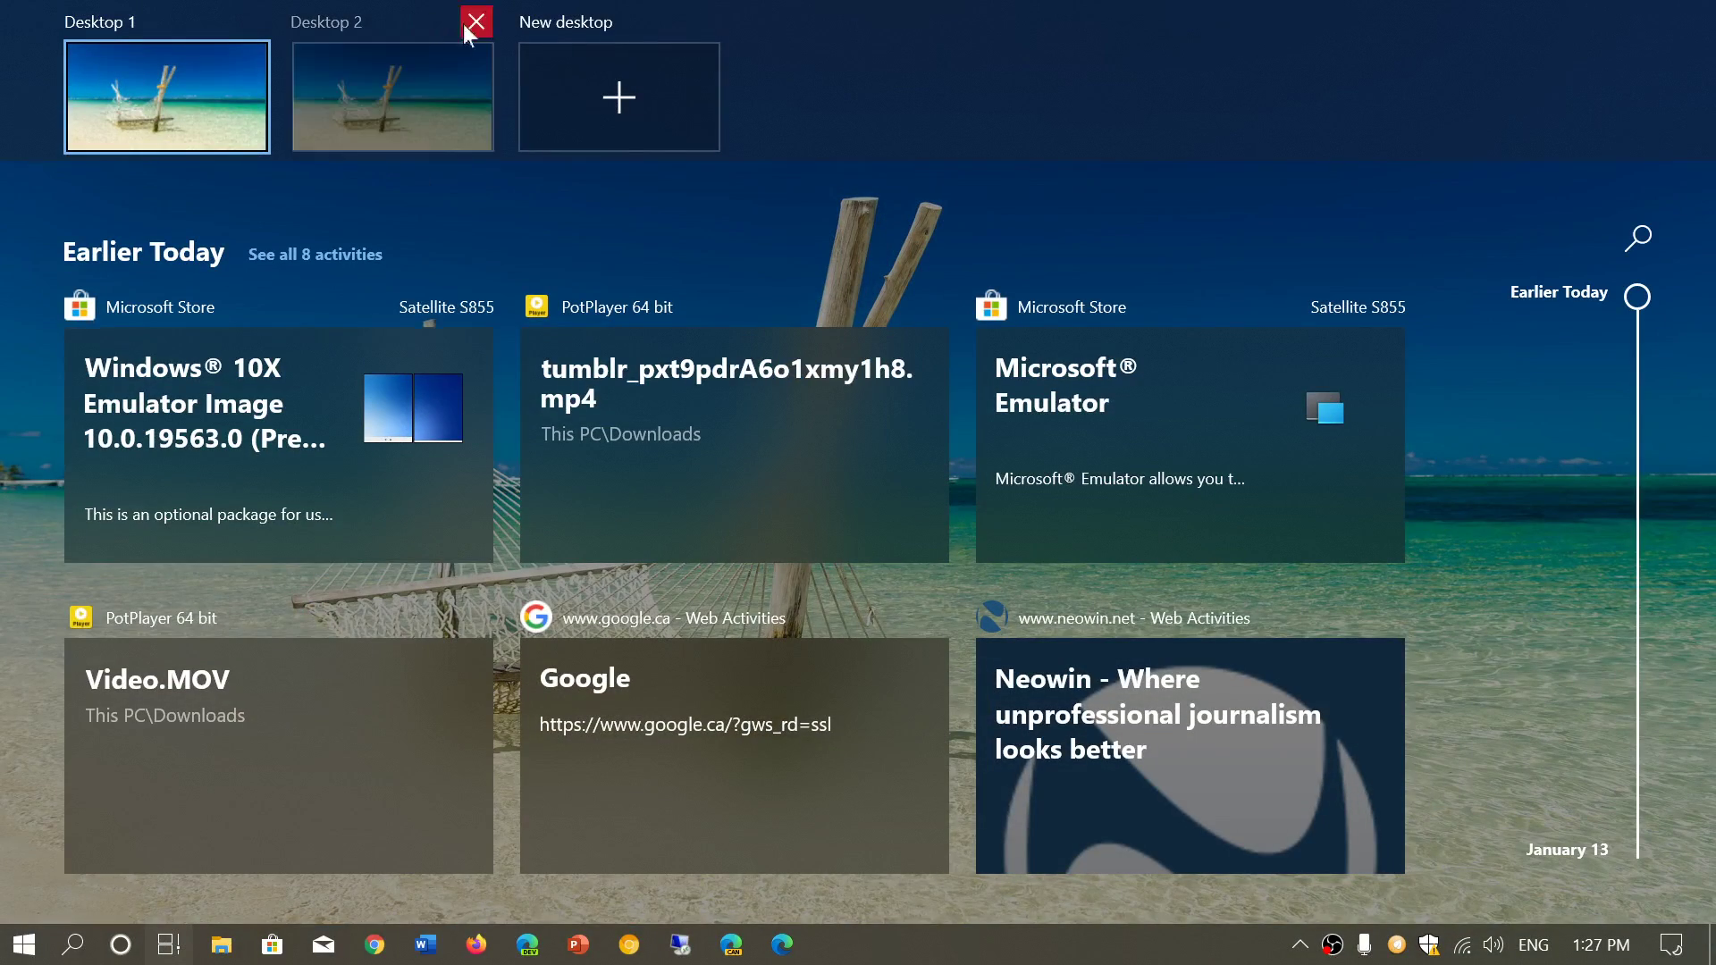
click(417, 69)
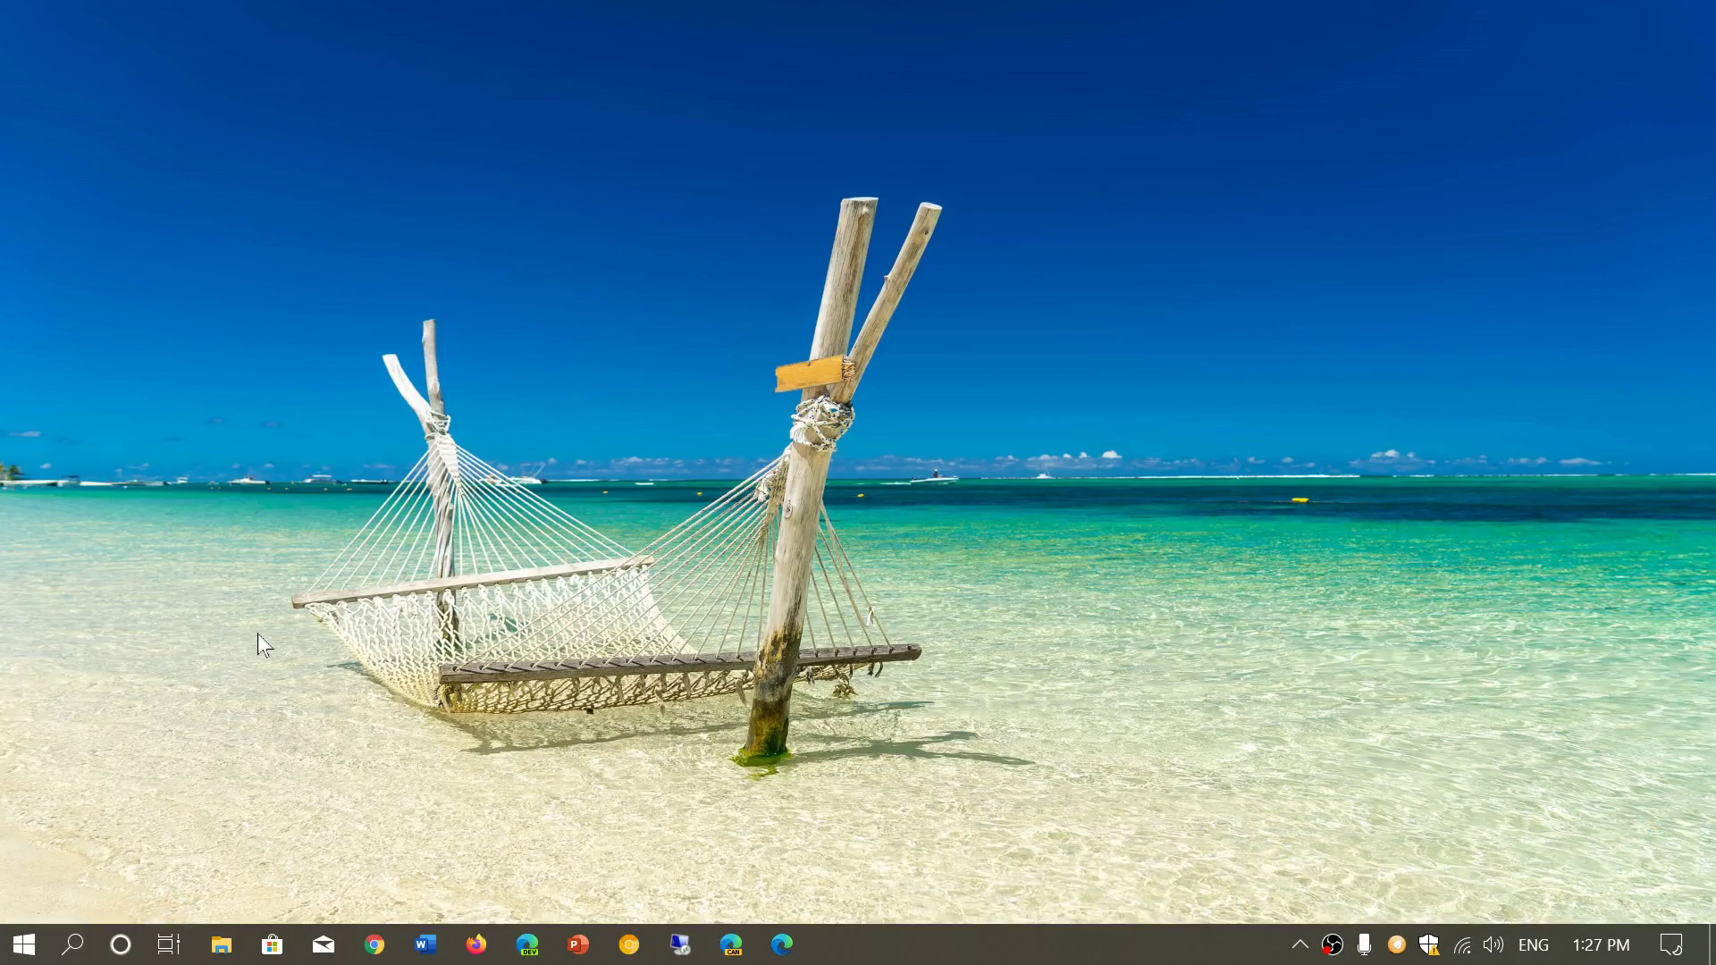
click(167, 944)
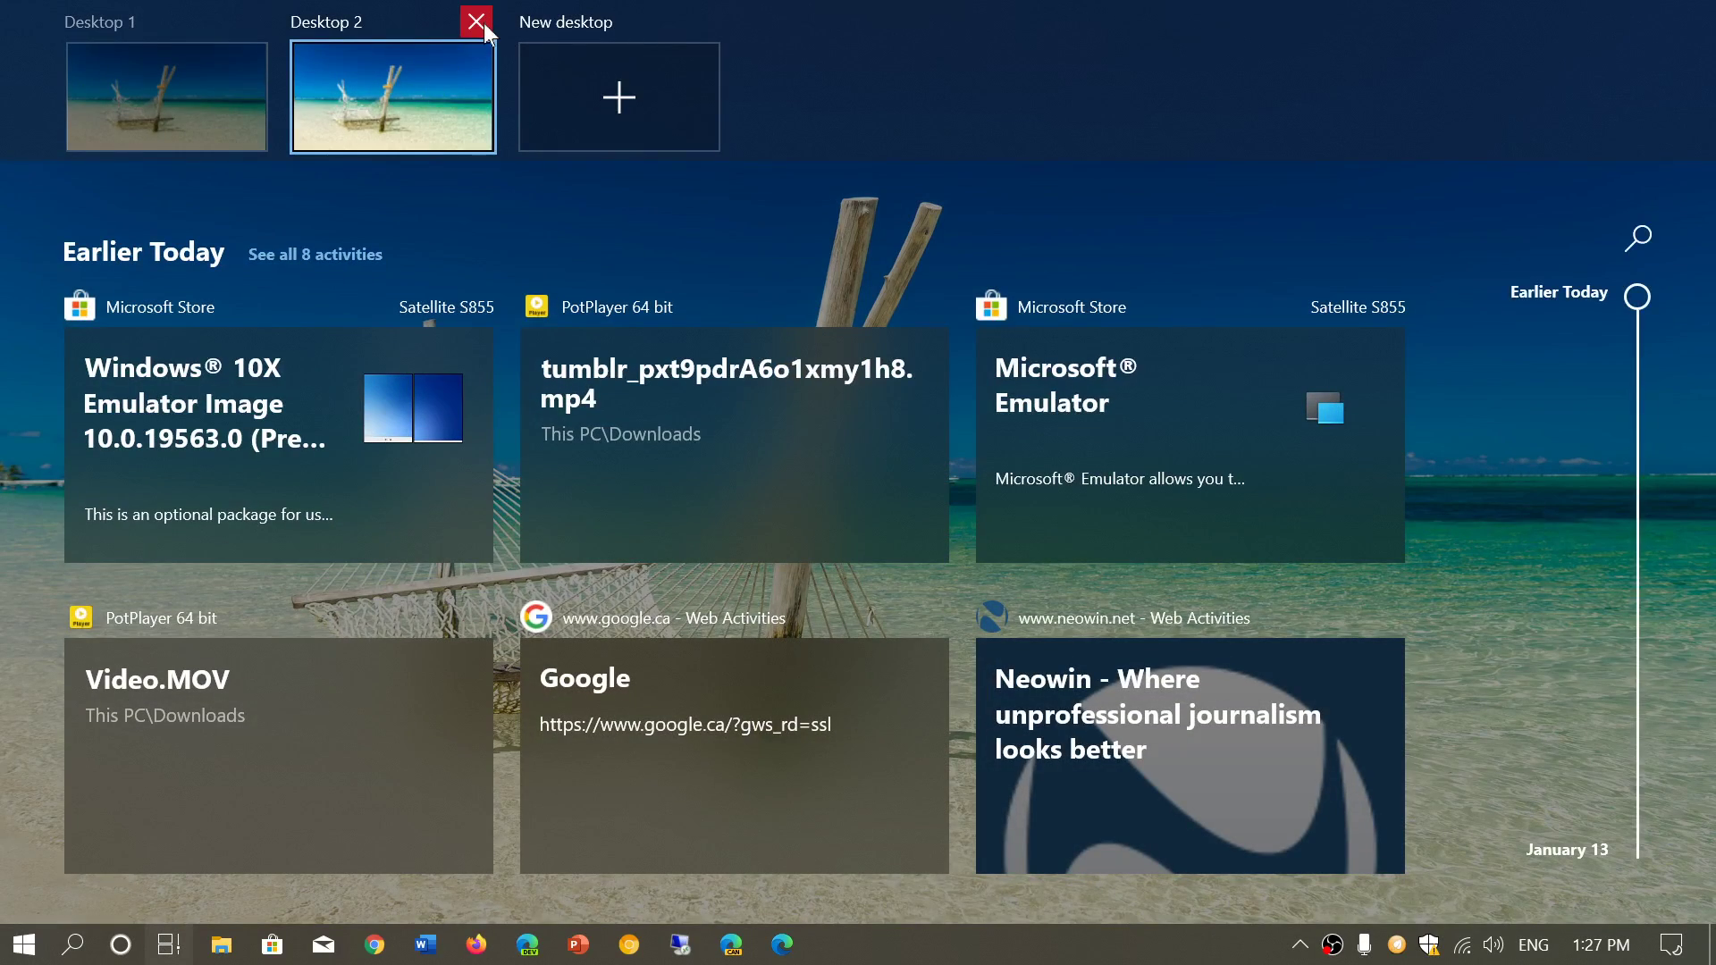
click(481, 25)
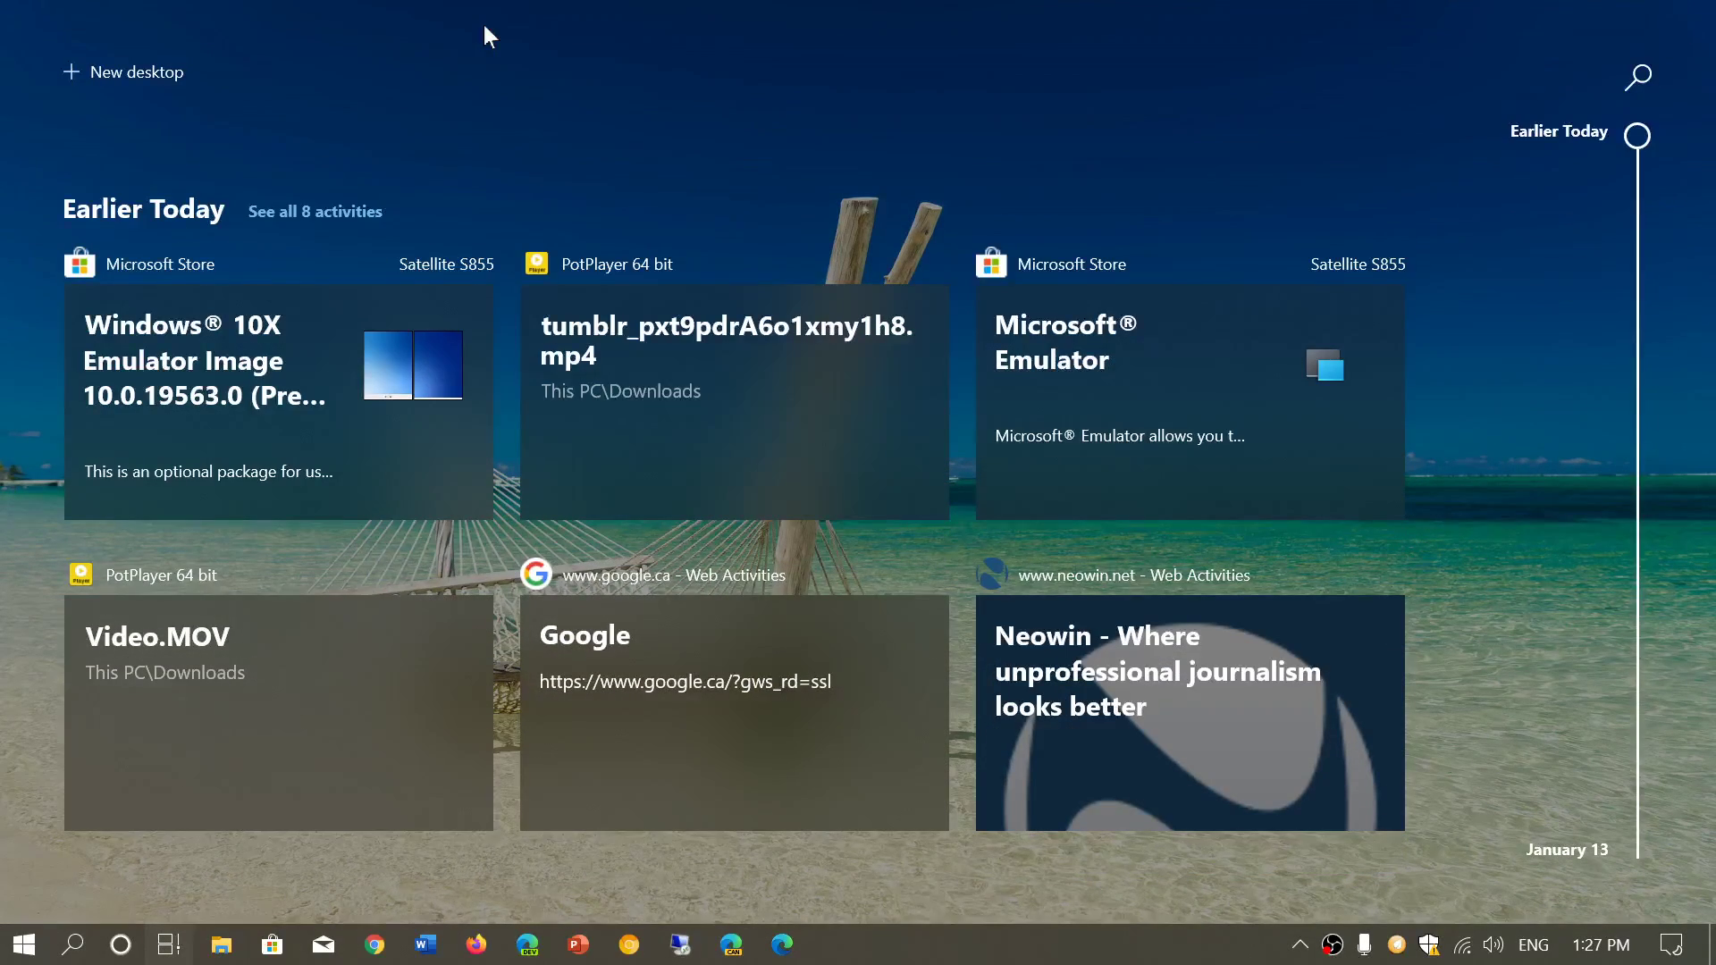
click(1021, 89)
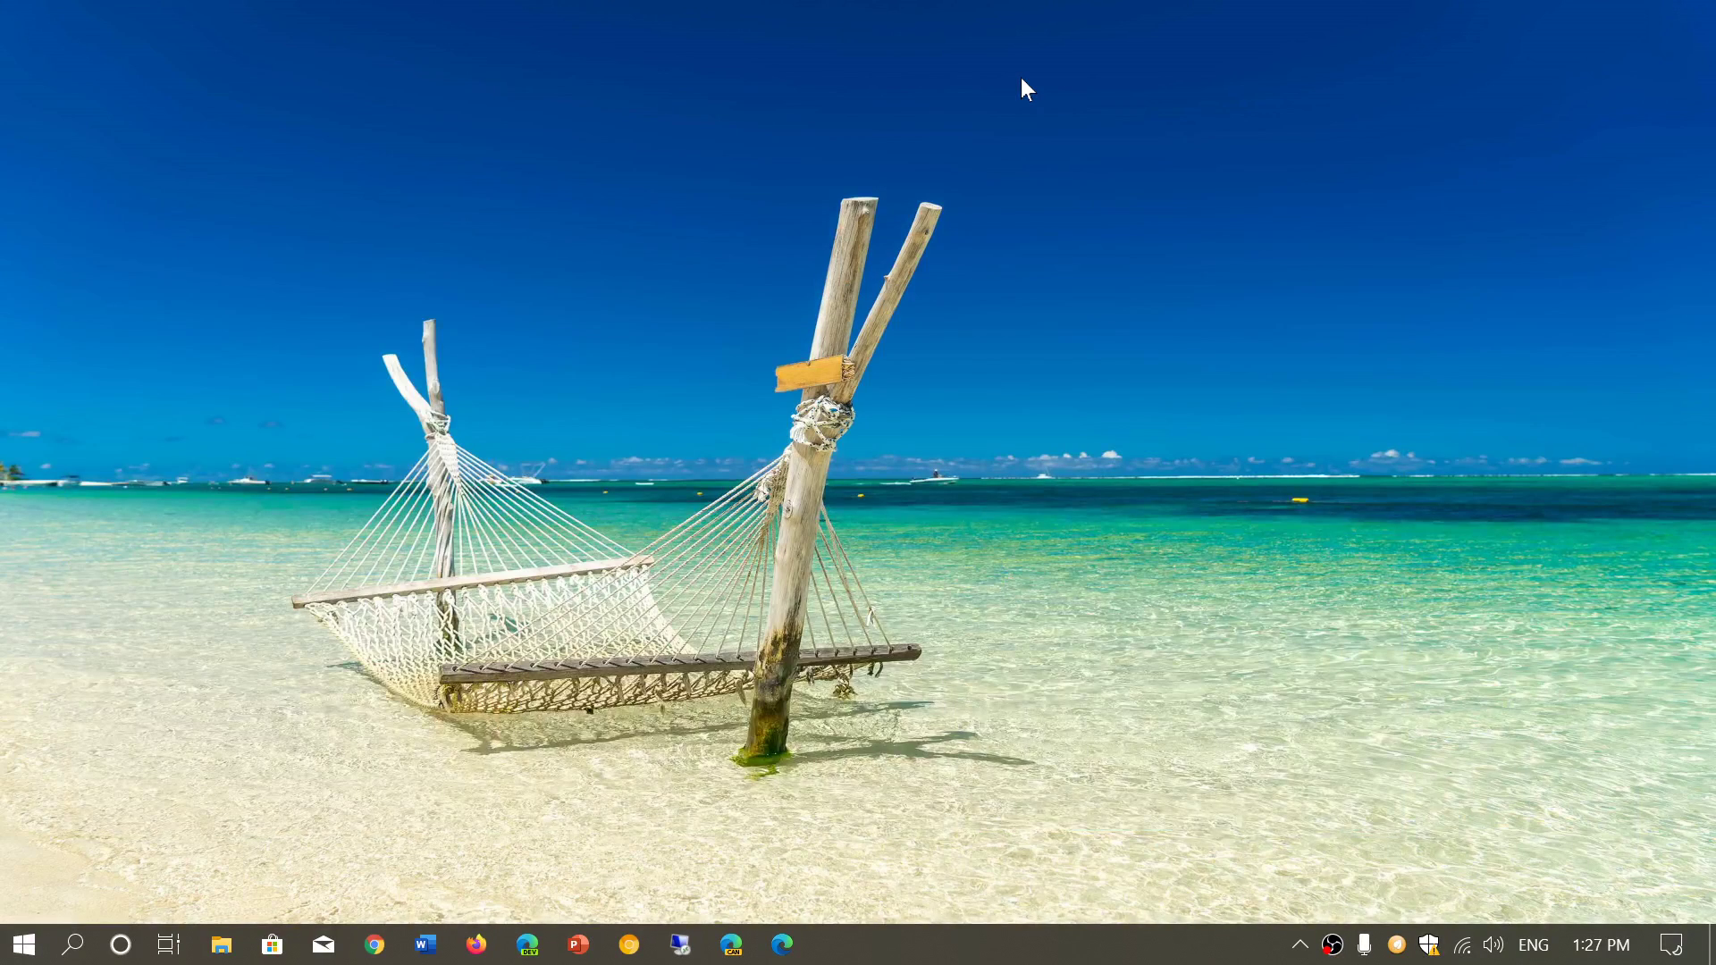